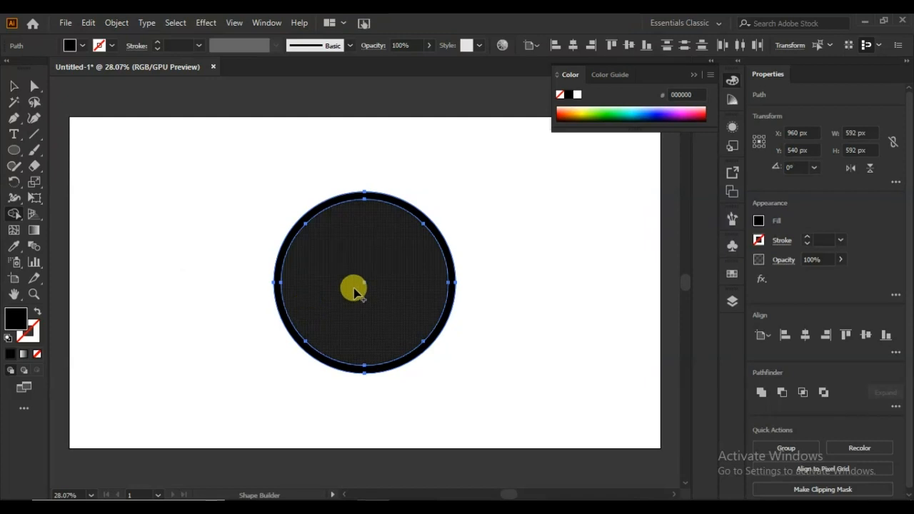
- Offset the inner circle inward to make a 516 px circle and turn the band between them into a thin white ring
{"action": "left_click", "coordinate": [14, 86]}
{"action": "left_click", "coordinate": [559, 324]}
{"action": "left_click", "coordinate": [404, 291]}
{"action": "left_click", "coordinate": [788, 336]}
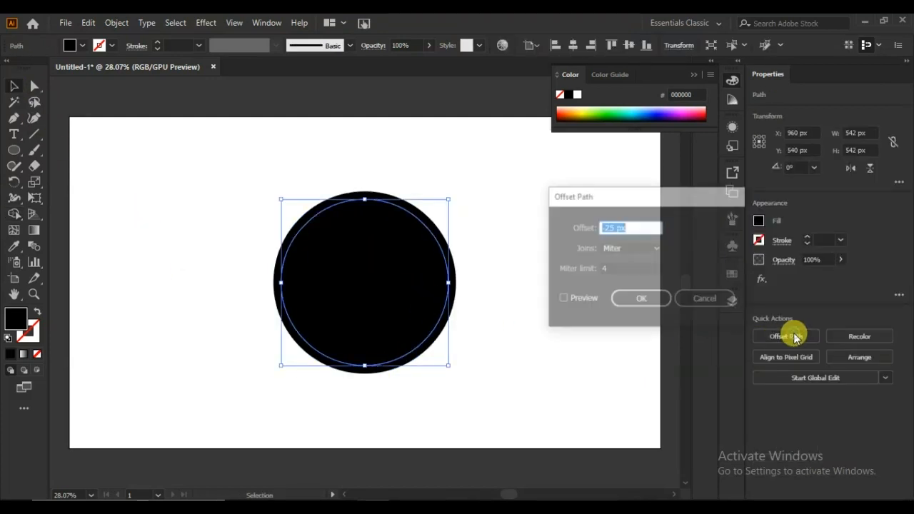
{"action": "left_click", "coordinate": [563, 299]}
{"action": "scroll", "coordinate": [642, 227], "scroll_direction": "up", "scroll_amount": 4}
{"action": "scroll", "coordinate": [642, 227], "scroll_direction": "up", "scroll_amount": 2}
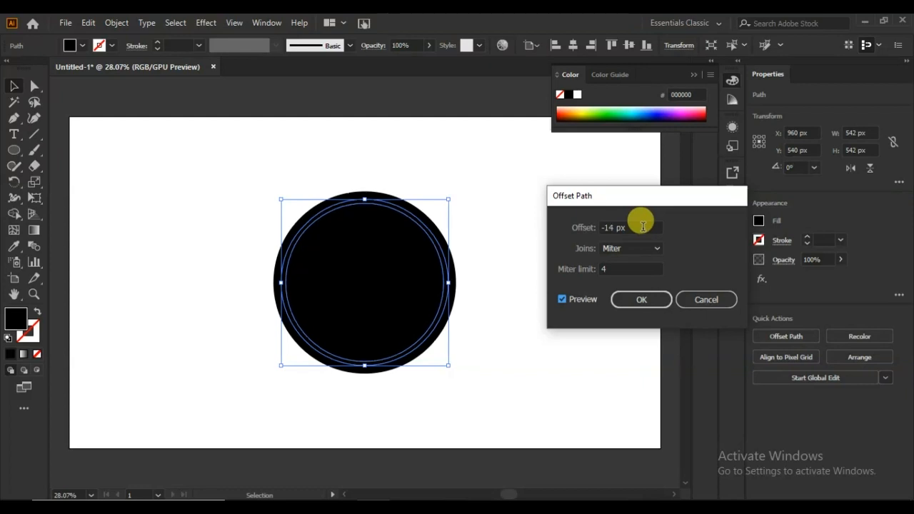
{"action": "left_click", "coordinate": [661, 299]}
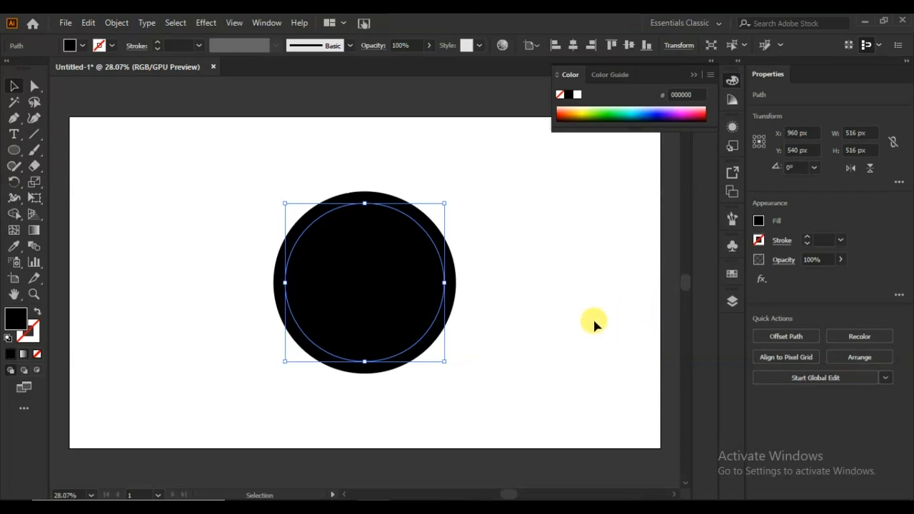
{"action": "left_click", "coordinate": [440, 246]}
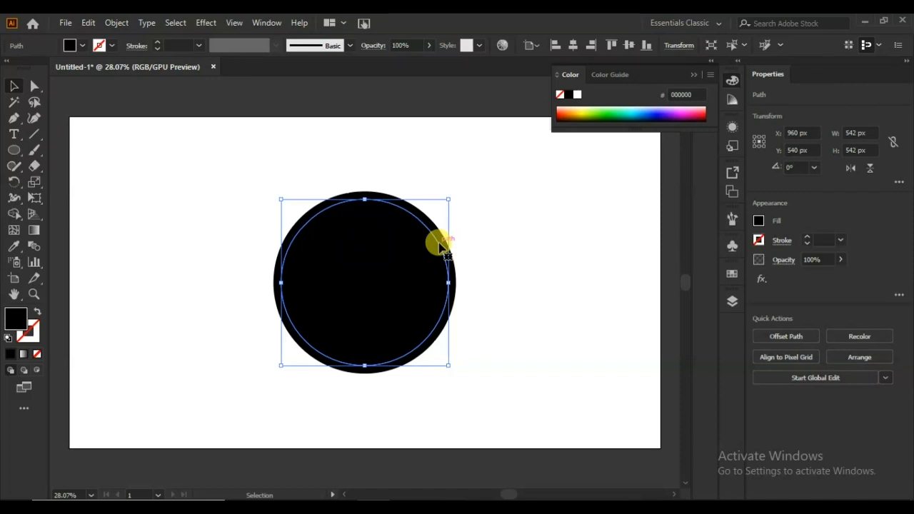
{"action": "key", "text": "ctrl+shift+a"}
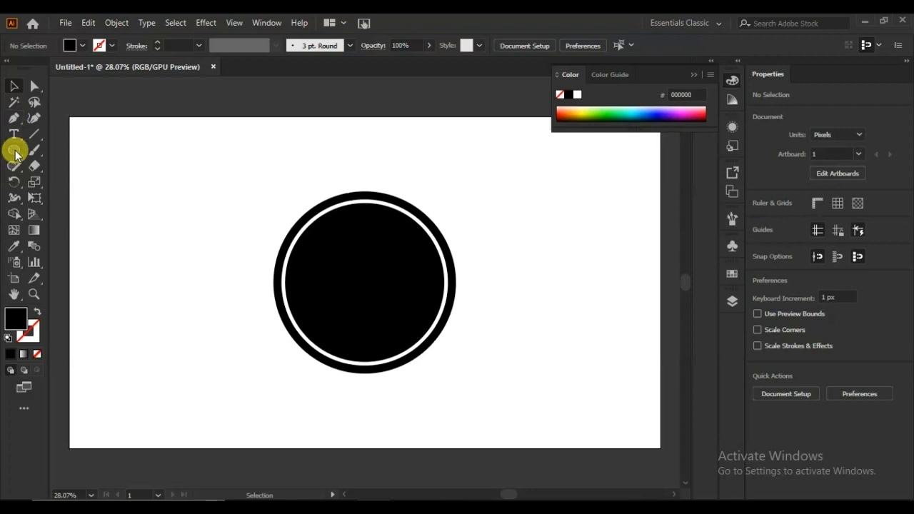
- Draw a black vertical bar about 55 by 261 px beside the circle and duplicate it into a row of four evenly spaced bars
{"action": "left_click_drag", "start_coordinate": [15, 152], "coordinate": [47, 158]}
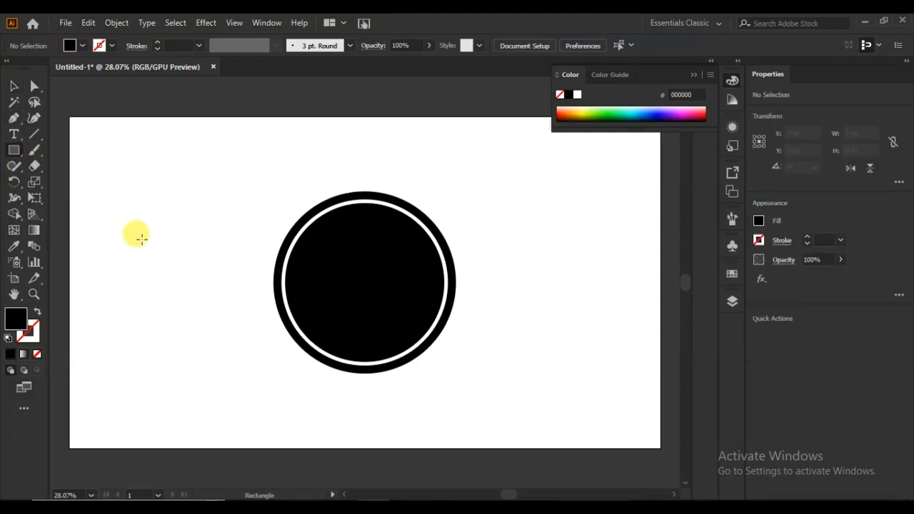
{"action": "left_click_drag", "start_coordinate": [132, 234], "coordinate": [149, 314]}
{"action": "left_click_drag", "start_coordinate": [139, 260], "coordinate": [163, 275]}
{"action": "key", "text": "ctrl+d"}
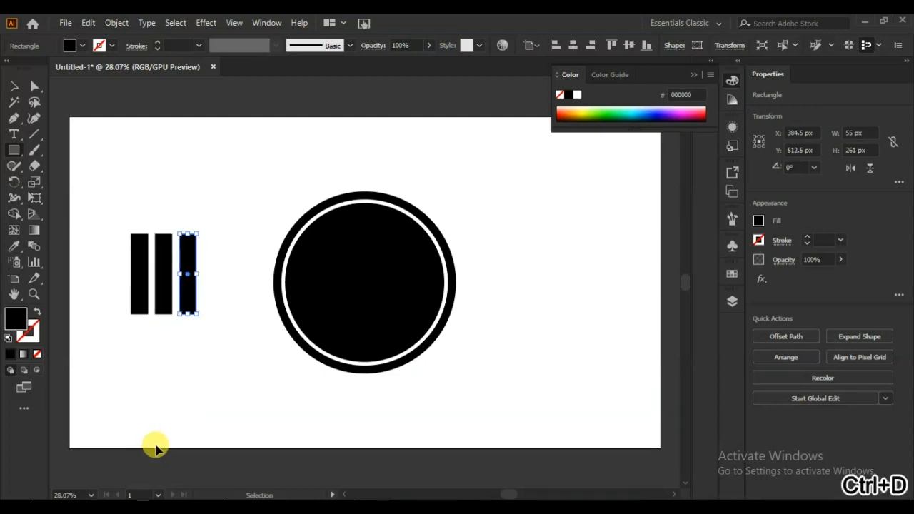
{"action": "key", "text": "ctrl+d"}
- Raise the tops of the second, third and fourth bars to about 313, 361 and 417 px high, forming ascending steps
{"action": "left_click", "coordinate": [14, 86]}
{"action": "left_click_drag", "start_coordinate": [210, 234], "coordinate": [211, 187]}
{"action": "left_click", "coordinate": [187, 233]}
{"action": "left_click_drag", "start_coordinate": [187, 233], "coordinate": [187, 203]}
{"action": "left_click", "coordinate": [163, 234]}
{"action": "left_click_drag", "start_coordinate": [162, 234], "coordinate": [163, 218]}
{"action": "left_click", "coordinate": [177, 365]}
- Make a black upward-pointing triangle about 70 by 35 px and place it across the gap between the first and second bars
{"action": "mouse_move", "coordinate": [14, 150]}
{"action": "left_mouse_down"}
{"action": "mouse_move", "coordinate": [41, 181]}
{"action": "mouse_move", "coordinate": [80, 150]}
{"action": "mouse_move", "coordinate": [117, 159]}
{"action": "mouse_move", "coordinate": [112, 169]}
{"action": "mouse_move", "coordinate": [129, 175]}
{"action": "mouse_move", "coordinate": [139, 150]}
{"action": "mouse_move", "coordinate": [143, 157]}
{"action": "mouse_move", "coordinate": [35, 149]}
{"action": "mouse_move", "coordinate": [71, 149]}
{"action": "mouse_move", "coordinate": [156, 181]}
{"action": "left_mouse_up"}
{"action": "left_click", "coordinate": [14, 85]}
{"action": "left_click", "coordinate": [13, 86]}
{"action": "left_click_drag", "start_coordinate": [93, 140], "coordinate": [158, 277]}
{"action": "left_click", "coordinate": [777, 390]}
{"action": "key", "text": "ctrl+1"}
{"action": "key", "text": "v"}
{"action": "left_click_drag", "start_coordinate": [421, 309], "coordinate": [402, 300]}
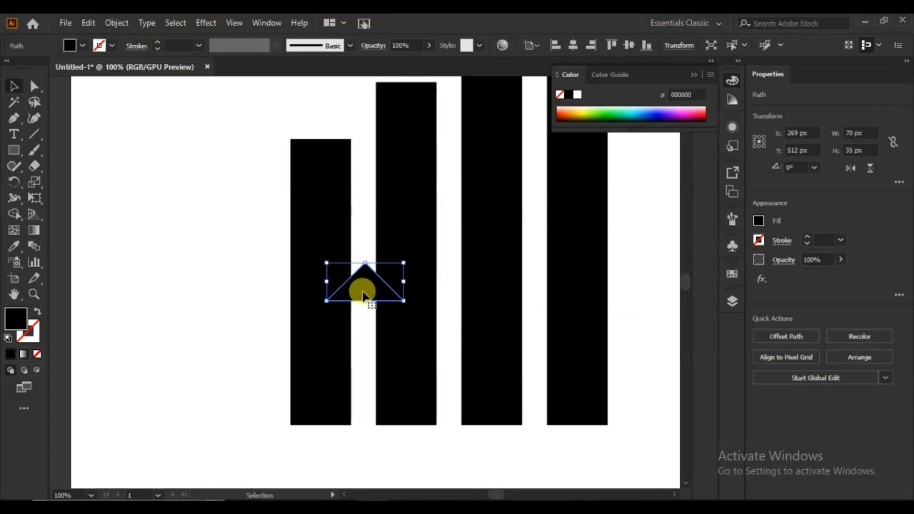
- Nudge the first bar about 10 px to the right to narrow its gap to the second bar
{"action": "left_click", "coordinate": [275, 333]}
{"action": "left_click", "coordinate": [326, 330]}
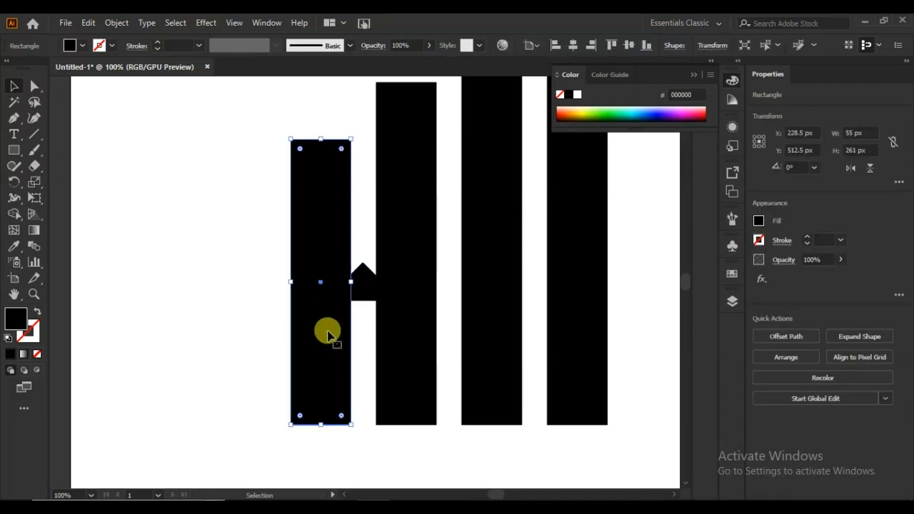
{"action": "key", "text": "Right"}
{"action": "key", "text": "Right"}
{"action": "key", "text": "Right"}
{"action": "key", "text": "Right"}
{"action": "key", "text": "Right"}
{"action": "key", "text": "Right"}
{"action": "key", "text": "Right"}
{"action": "key", "text": "Right"}
{"action": "key", "text": "Right"}
{"action": "key", "text": "Right"}
{"action": "key", "text": "Right"}
{"action": "key", "text": "Right"}
{"action": "key", "text": "Right"}
{"action": "key", "text": "Right"}
{"action": "key", "text": "Right"}
{"action": "key", "text": "Right"}
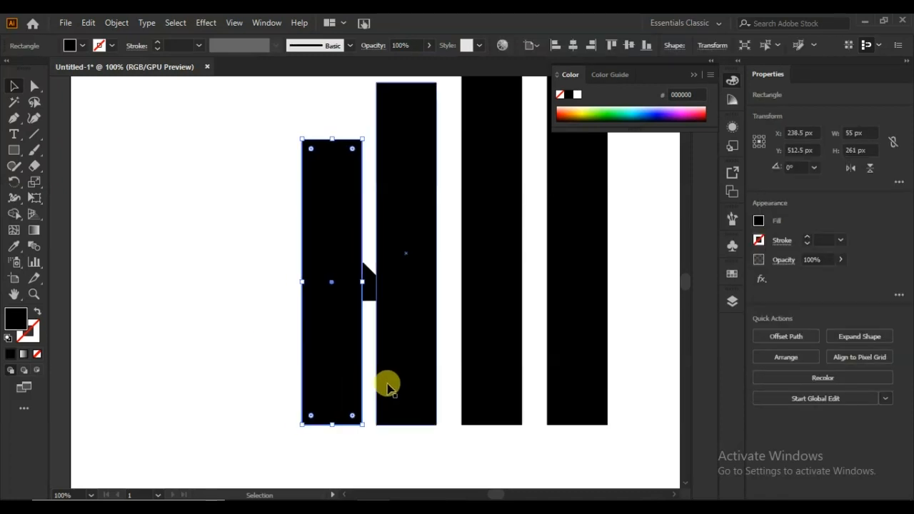
- Nudge the first two bars together to the right to narrow their gap to the third bar equally
{"action": "left_click", "coordinate": [386, 387], "text": "shift"}
{"action": "key", "text": "Right"}
{"action": "key", "text": "Right"}
{"action": "key", "text": "Right"}
{"action": "key", "text": "Right"}
{"action": "key", "text": "Right"}
{"action": "key", "text": "Right"}
{"action": "key", "text": "Right"}
{"action": "key", "text": "Right"}
{"action": "key", "text": "Right"}
{"action": "key", "text": "Right"}
{"action": "key", "text": "Right"}
{"action": "key", "text": "Right"}
{"action": "key", "text": "Right"}
{"action": "key", "text": "Right"}
{"action": "key", "text": "Right"}
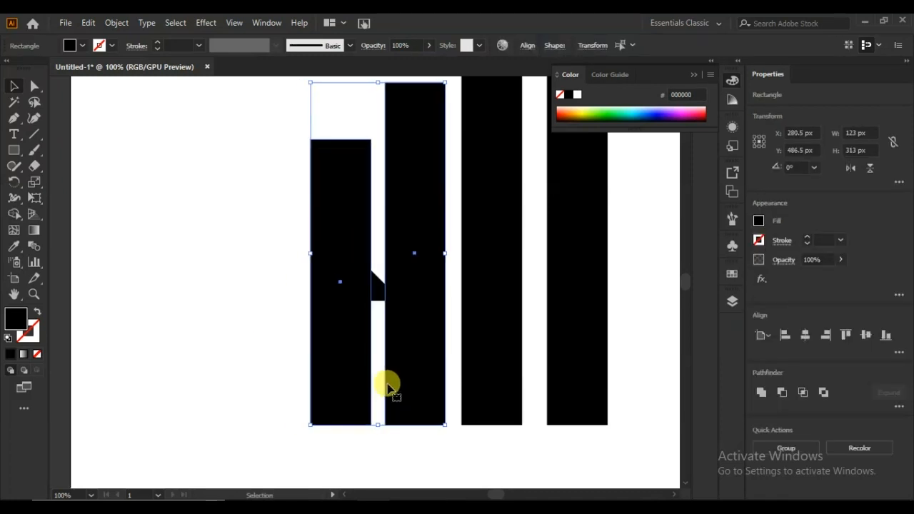
- Nudge the first three bars together to the right to narrow their gap to the tallest bar
{"action": "left_click", "coordinate": [471, 411], "text": "shift"}
{"action": "key", "text": "Right"}
{"action": "key", "text": "Right"}
{"action": "key", "text": "Right"}
{"action": "key", "text": "Right"}
{"action": "key", "text": "Right"}
{"action": "key", "text": "Right"}
{"action": "key", "text": "Right"}
{"action": "key", "text": "Right"}
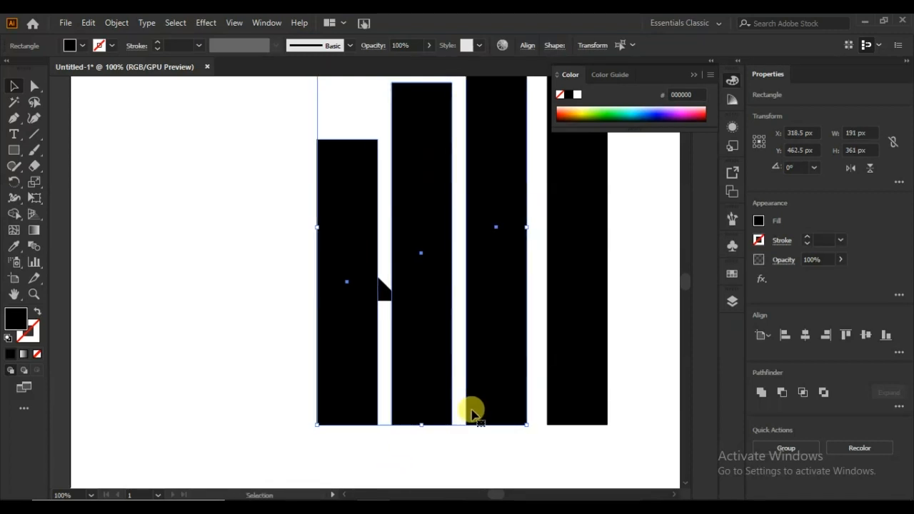
- Copy the triangle across the gaps at staggered heights: one on the first gap, two each on the second and third
{"action": "left_click", "coordinate": [389, 343]}
{"action": "left_click_drag", "start_coordinate": [383, 299], "coordinate": [465, 367]}
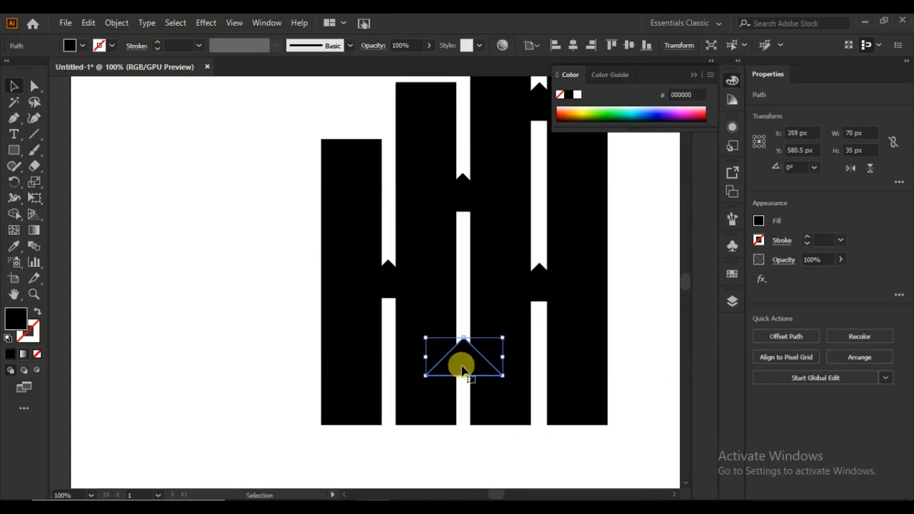
- Merge the pieces of each of the five triangles overlapping the bars into whole triangles with the Shape Builder
{"action": "key", "text": "ctrl+0"}
{"action": "left_click_drag", "start_coordinate": [235, 169], "coordinate": [113, 386]}
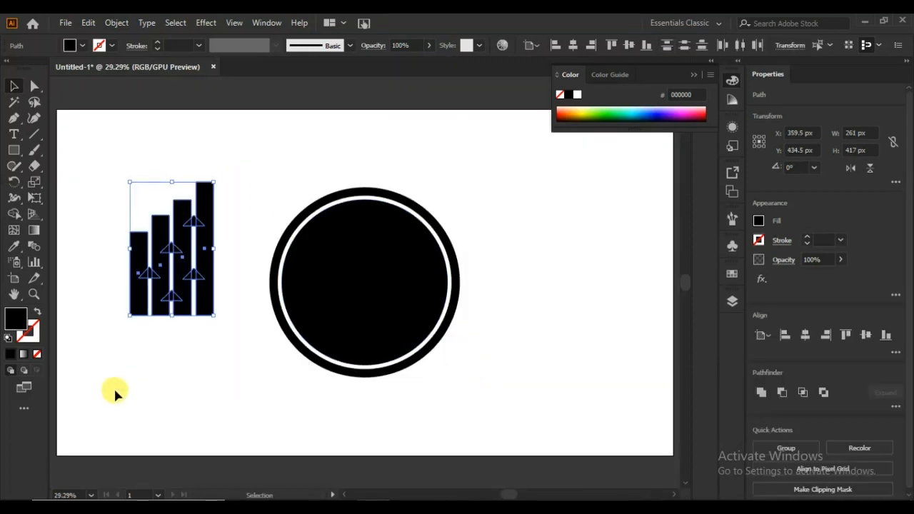
{"action": "key", "text": "ctrl+plus"}
{"action": "key", "text": "ctrl+plus"}
{"action": "left_click", "coordinate": [14, 213]}
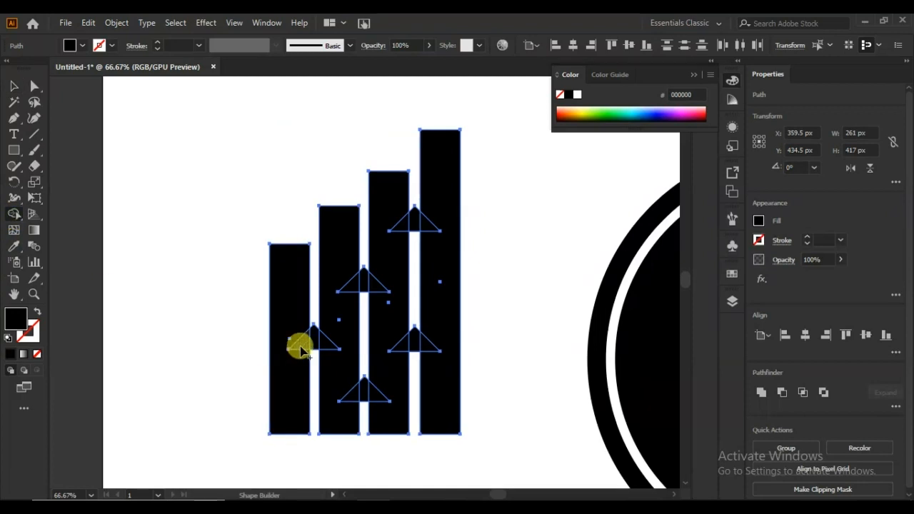
{"action": "left_click_drag", "start_coordinate": [321, 344], "coordinate": [330, 345]}
{"action": "left_click_drag", "start_coordinate": [349, 287], "coordinate": [378, 285]}
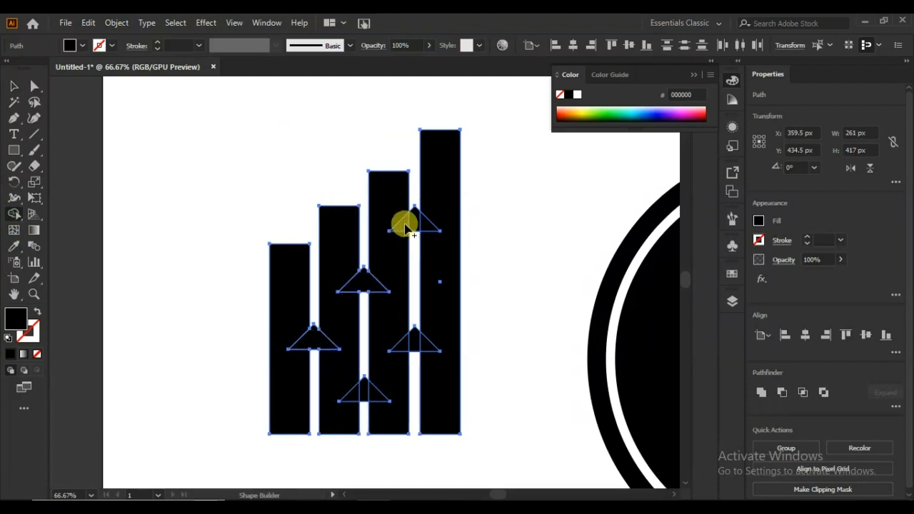
{"action": "left_click_drag", "start_coordinate": [404, 223], "coordinate": [425, 225]}
{"action": "left_click_drag", "start_coordinate": [402, 345], "coordinate": [426, 344]}
{"action": "left_click_drag", "start_coordinate": [354, 397], "coordinate": [376, 396]}
- Move the five merged triangles out of the bars to the empty area beside them, leaving arrow-shaped cutouts
{"action": "left_click", "coordinate": [23, 89]}
{"action": "left_click_drag", "start_coordinate": [340, 290], "coordinate": [202, 270]}
{"action": "left_click_drag", "start_coordinate": [314, 341], "coordinate": [184, 313]}
{"action": "left_click_drag", "start_coordinate": [333, 392], "coordinate": [162, 366]}
{"action": "left_click_drag", "start_coordinate": [414, 332], "coordinate": [190, 398]}
{"action": "left_click_drag", "start_coordinate": [414, 223], "coordinate": [169, 270]}
- Group the four notched bars and delete the loose triangles beside them
{"action": "left_click_drag", "start_coordinate": [494, 141], "coordinate": [261, 439]}
{"action": "right_click", "coordinate": [293, 380]}
{"action": "left_click", "coordinate": [342, 187]}
{"action": "left_click_drag", "start_coordinate": [245, 237], "coordinate": [145, 436]}
{"action": "key", "text": "Delete"}
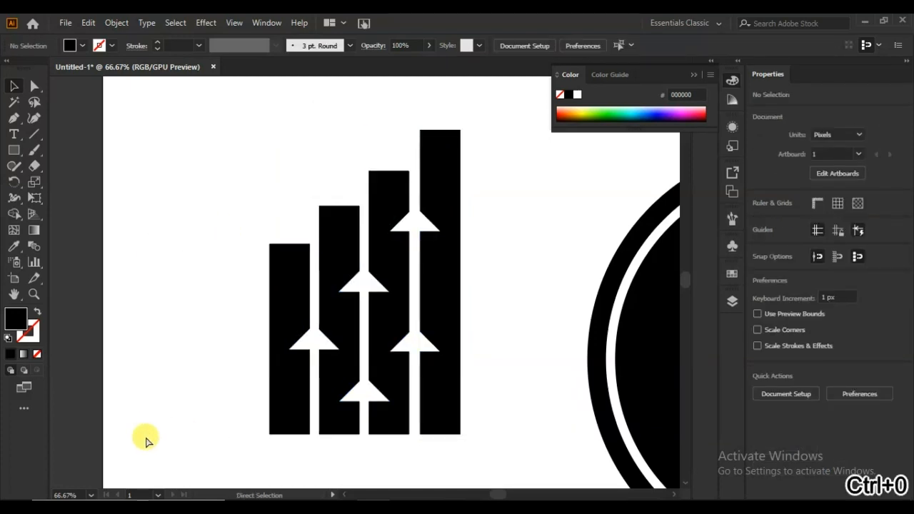
- Move the bar group into the black circle, scale it down slightly and center it horizontally
{"action": "key", "text": "ctrl+0"}
{"action": "left_click_drag", "start_coordinate": [184, 306], "coordinate": [364, 318]}
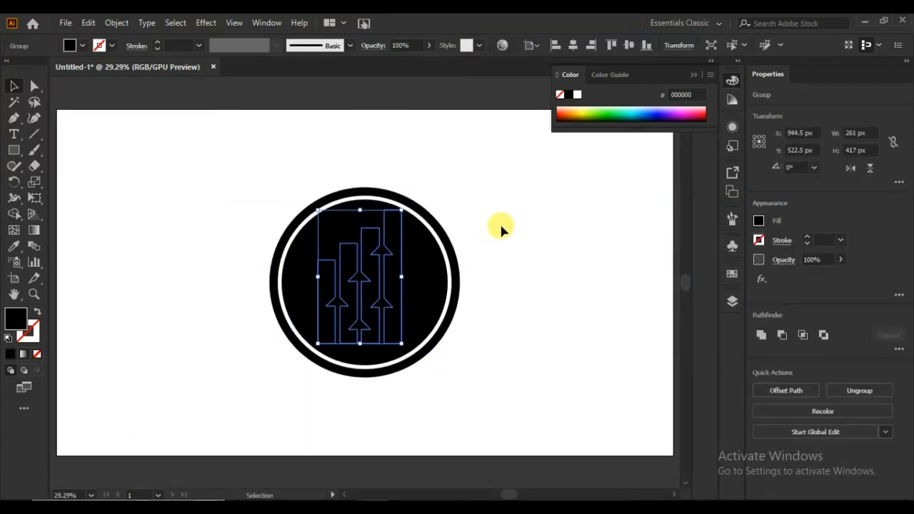
{"action": "mouse_move", "coordinate": [401, 344]}
{"action": "left_mouse_down"}
{"action": "mouse_move", "coordinate": [416, 365]}
{"action": "mouse_move", "coordinate": [367, 302]}
{"action": "mouse_move", "coordinate": [398, 331]}
{"action": "left_mouse_up"}
{"action": "key", "text": "ctrl+a"}
{"action": "left_click", "coordinate": [524, 372]}
{"action": "left_click", "coordinate": [372, 308]}
- Subtract the four bar shapes from the black circle with the Shape Builder
{"action": "left_click_drag", "start_coordinate": [476, 202], "coordinate": [208, 384]}
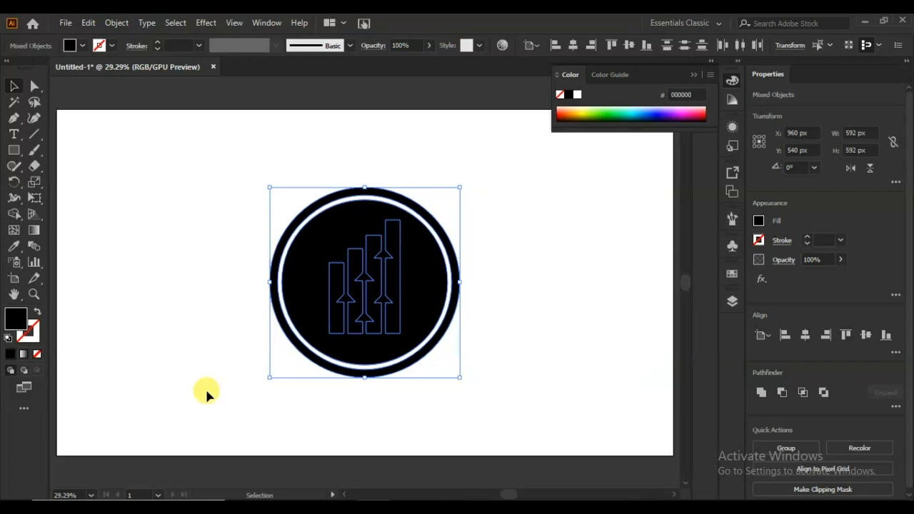
{"action": "left_click", "coordinate": [16, 215]}
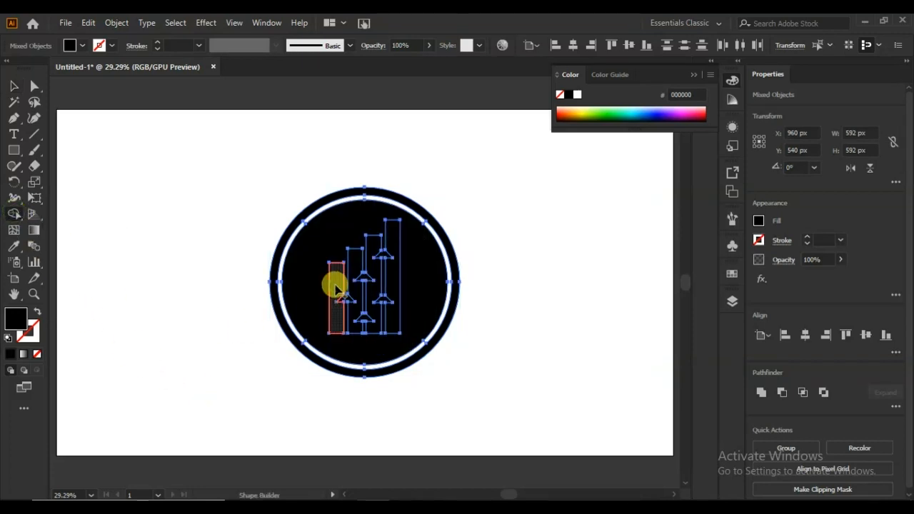
{"action": "mouse_move", "coordinate": [335, 289]}
{"action": "left_mouse_down"}
{"action": "mouse_move", "coordinate": [357, 261]}
{"action": "mouse_move", "coordinate": [387, 261]}
{"action": "mouse_move", "coordinate": [391, 250]}
{"action": "left_mouse_up"}
{"action": "key", "text": "v"}
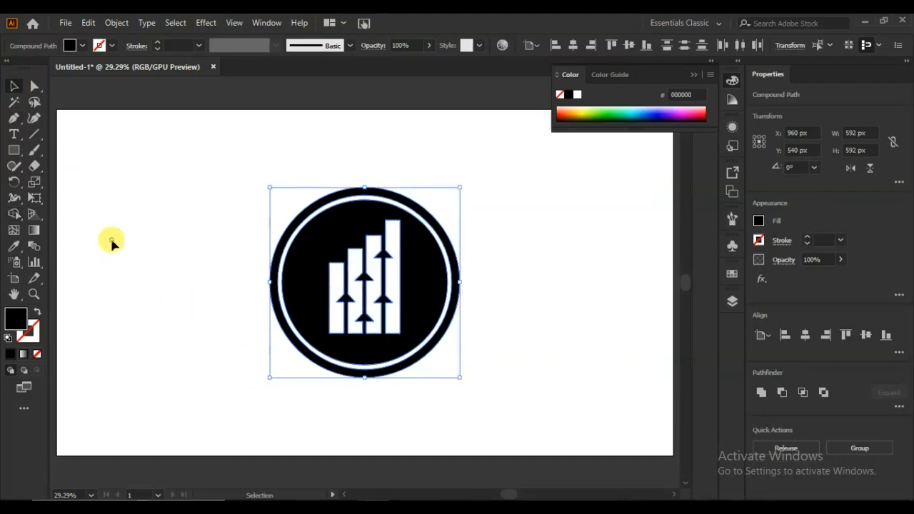
{"action": "left_click", "coordinate": [132, 248]}
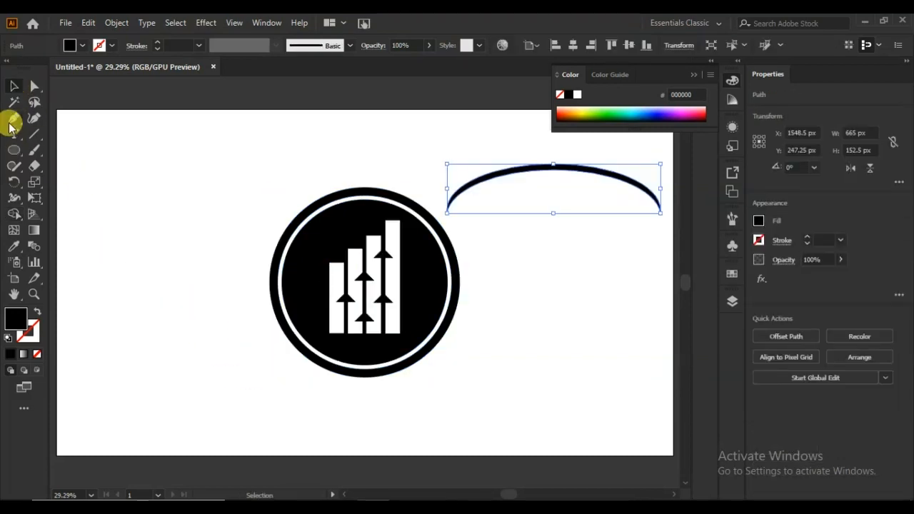
- Draw a straight horizontal line about 554 px long across the lower part of the circle, at the foot of the bars
{"action": "left_click", "coordinate": [12, 120]}
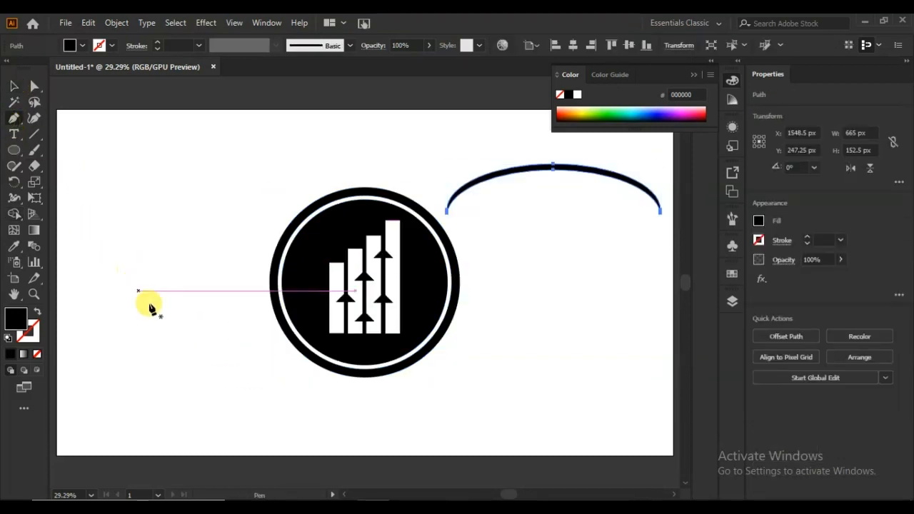
{"action": "left_click", "coordinate": [274, 337]}
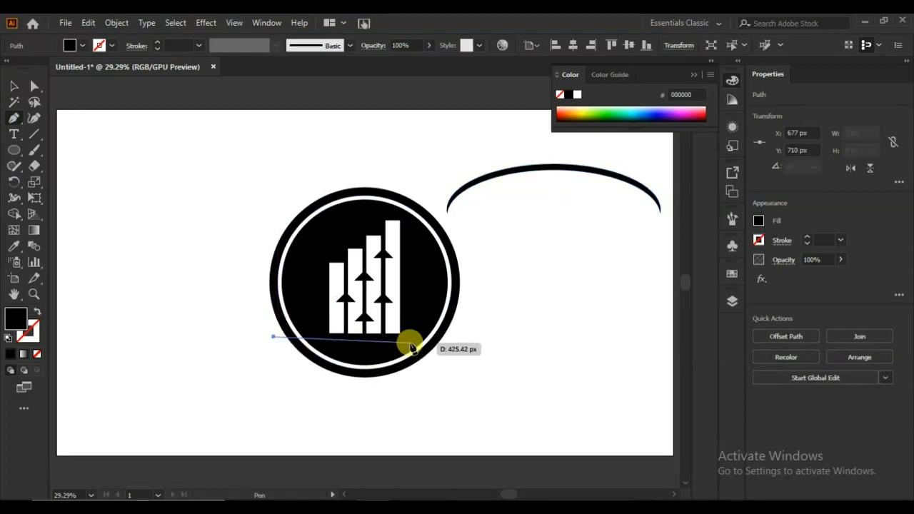
{"action": "left_click", "coordinate": [452, 346]}
{"action": "key", "text": "Escape"}
- Give the line no fill and a 29 pt stroke with the elliptical width profile that tapers at both ends
{"action": "key", "text": "shift+x"}
{"action": "left_click", "coordinate": [157, 42]}
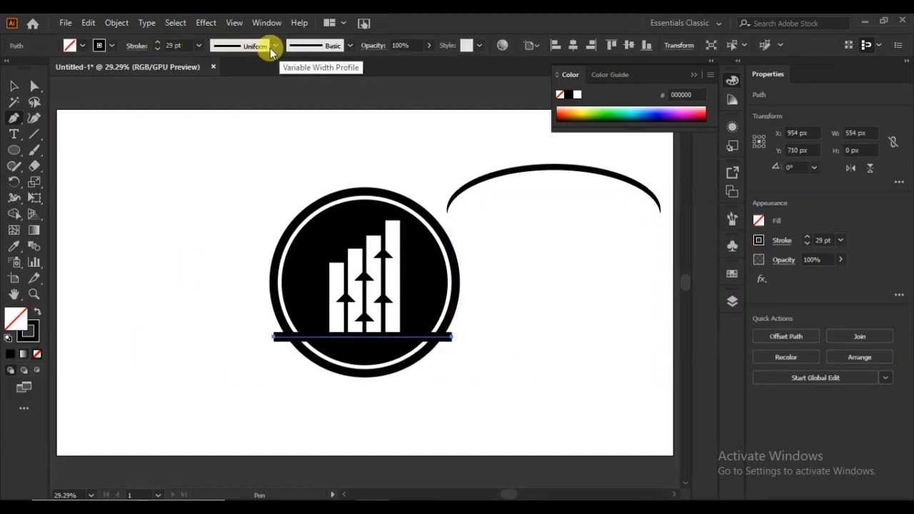
{"action": "left_click", "coordinate": [276, 46]}
{"action": "left_click", "coordinate": [241, 87]}
- Set the line's stroke to white and bend its middle upward into a shallow arc with the Anchor Point tool
{"action": "right_click", "coordinate": [15, 118]}
{"action": "left_click", "coordinate": [72, 169]}
{"action": "left_click", "coordinate": [112, 47]}
{"action": "mouse_move", "coordinate": [359, 337]}
{"action": "left_mouse_down"}
{"action": "mouse_move", "coordinate": [359, 321]}
{"action": "mouse_move", "coordinate": [361, 328]}
{"action": "left_mouse_up"}
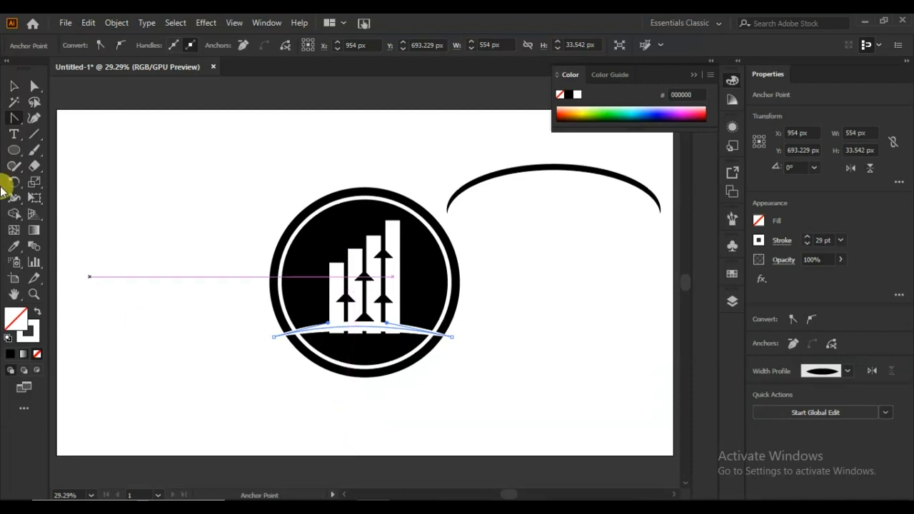
- Nudge the white arc vertically until it sits lower, across the bottom ends of the bars
{"action": "left_click", "coordinate": [13, 87]}
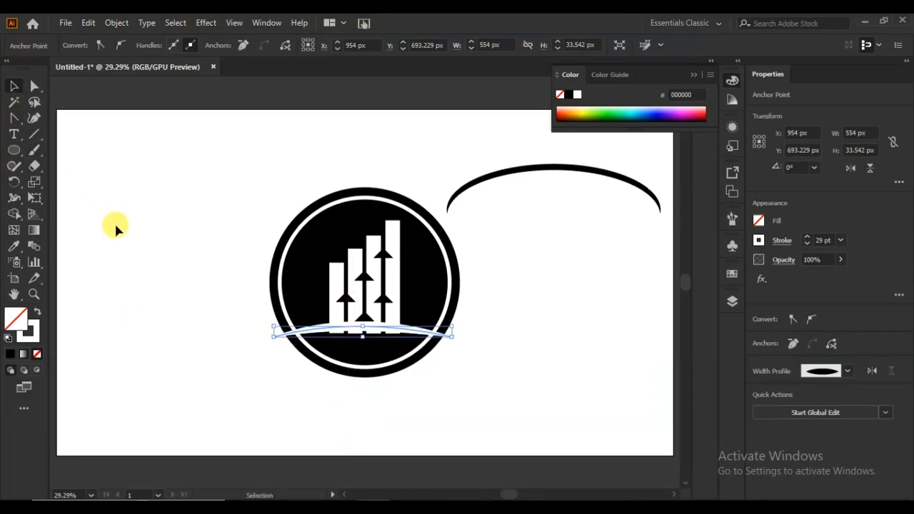
{"action": "key", "text": "Down"}
{"action": "key", "text": "Down"}
{"action": "key", "text": "Down"}
{"action": "key", "text": "Up"}
{"action": "key", "text": "Up"}
{"action": "key", "text": "Up"}
{"action": "key", "text": "Up"}
{"action": "key", "text": "Up"}
{"action": "key", "text": "Up"}
{"action": "left_click", "coordinate": [115, 259]}
{"action": "left_click", "coordinate": [316, 329]}
{"action": "key", "text": "Down"}
{"action": "key", "text": "Down"}
{"action": "key", "text": "Down"}
{"action": "key", "text": "Down"}
{"action": "key", "text": "Down"}
{"action": "key", "text": "Down"}
{"action": "key", "text": "Down"}
{"action": "key", "text": "Down"}
{"action": "key", "text": "Down"}
{"action": "key", "text": "Down"}
{"action": "key", "text": "Down"}
{"action": "key", "text": "Down"}
{"action": "key", "text": "Down"}
{"action": "key", "text": "Down"}
{"action": "key", "text": "Down"}
{"action": "key", "text": "Down"}
{"action": "key", "text": "Down"}
{"action": "key", "text": "Down"}
{"action": "key", "text": "Down"}
{"action": "key", "text": "Down"}
{"action": "key", "text": "Down"}
{"action": "key", "text": "Down"}
{"action": "left_click", "coordinate": [355, 393]}
- Expand the appearance of the white arc into a filled shape
{"action": "left_click", "coordinate": [384, 335]}
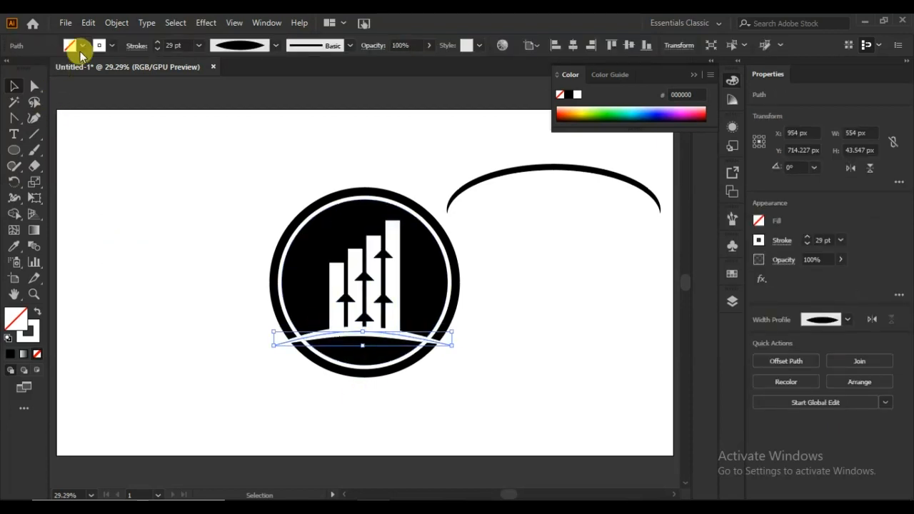
{"action": "left_click", "coordinate": [122, 24]}
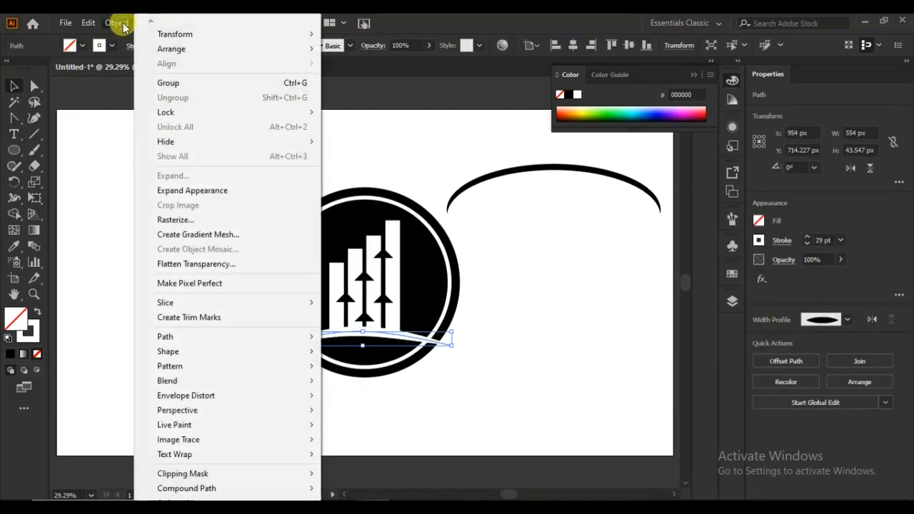
{"action": "left_click", "coordinate": [180, 189]}
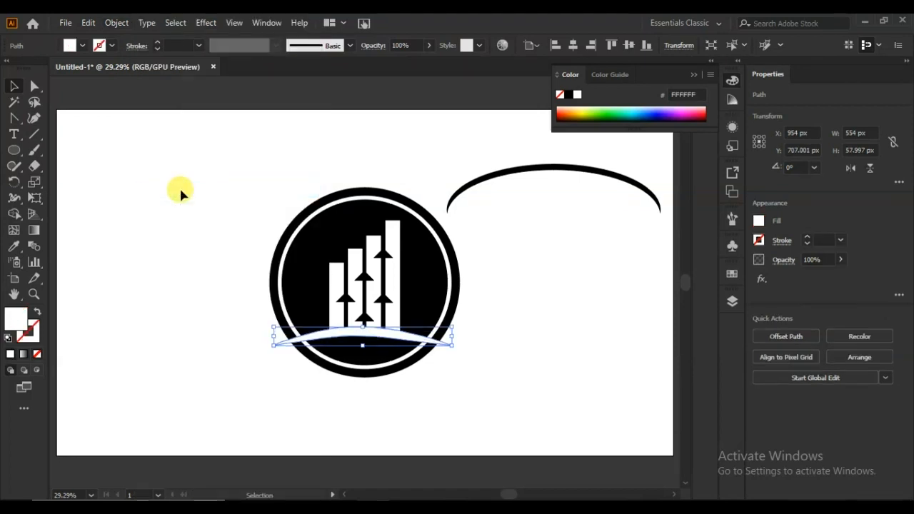
{"action": "left_click", "coordinate": [206, 364]}
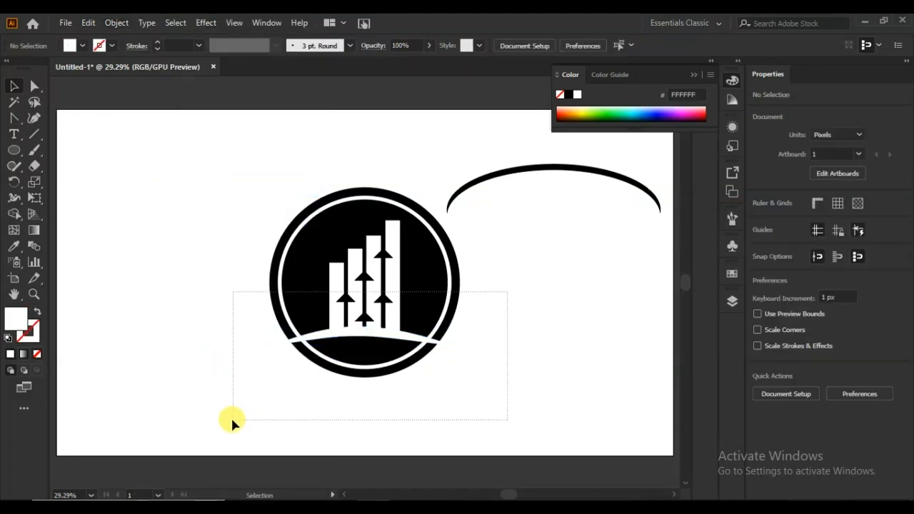
- Select the whole circular emblem and merge the regions along the white arc, tip to tip, with the Shape Builder tool
{"action": "left_click_drag", "start_coordinate": [232, 419], "coordinate": [232, 420]}
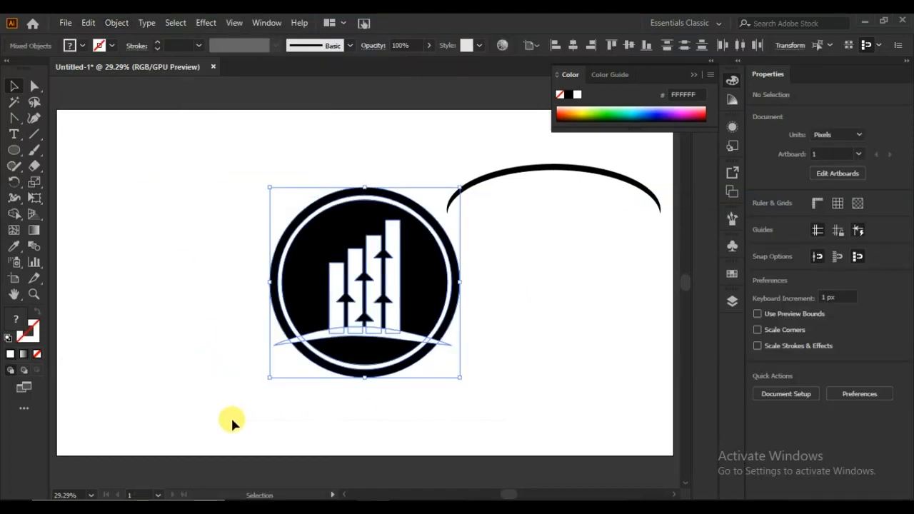
{"action": "left_click", "coordinate": [15, 214]}
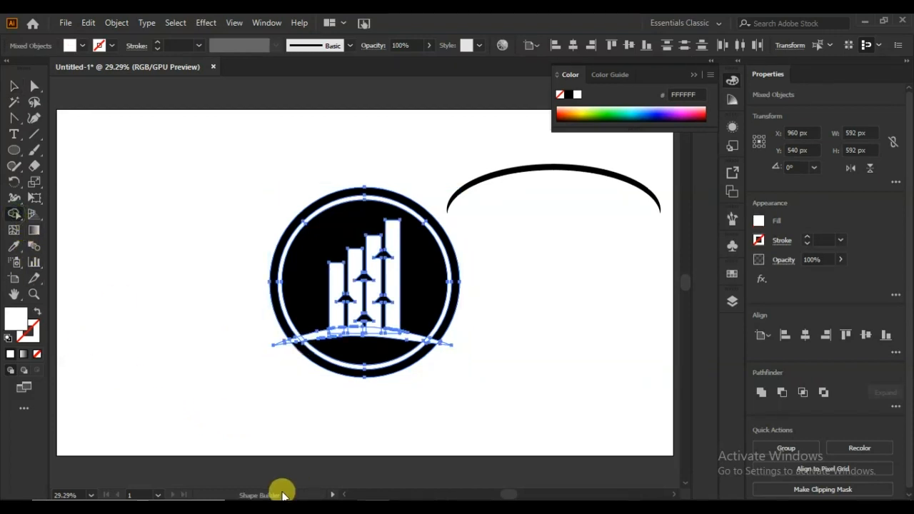
{"action": "key", "text": "v"}
{"action": "key", "text": "ctrl+equal"}
{"action": "key", "text": "ctrl+equal"}
{"action": "key", "text": "ctrl+equal"}
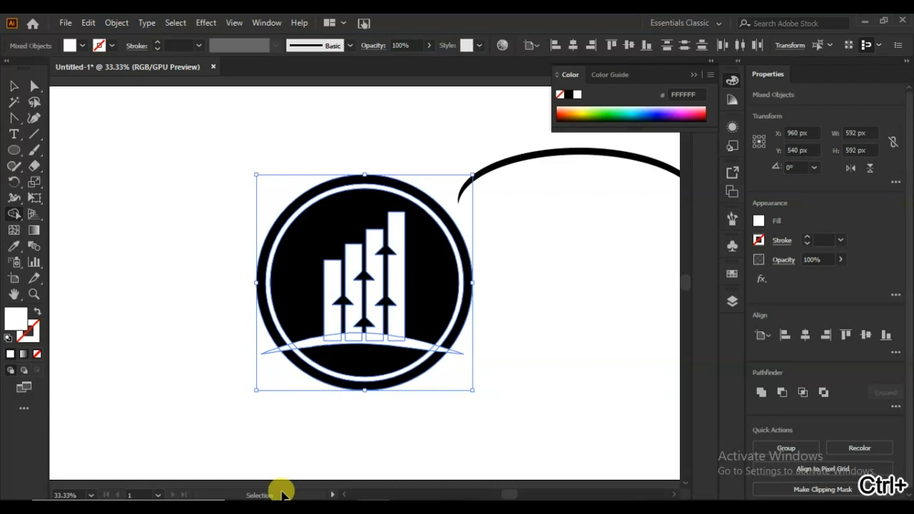
{"action": "key", "text": "shift+m"}
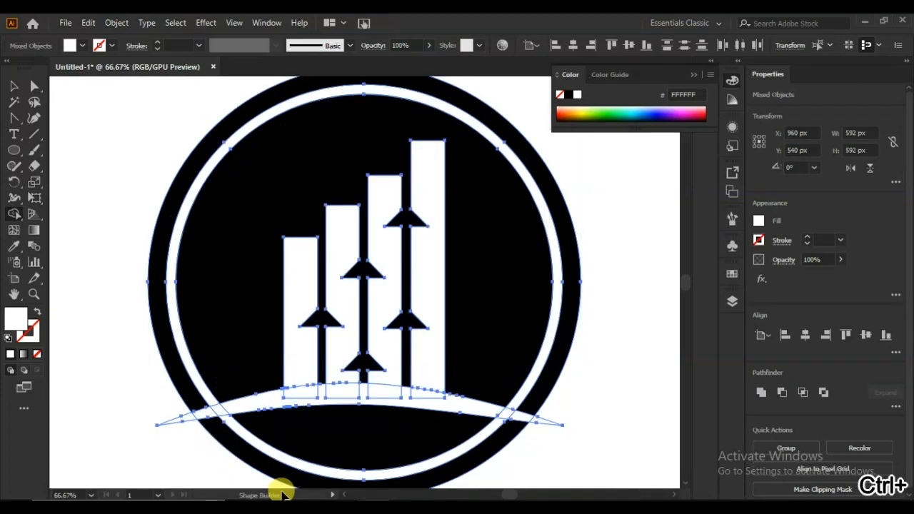
{"action": "mouse_move", "coordinate": [205, 420]}
{"action": "left_mouse_down"}
{"action": "mouse_move", "coordinate": [276, 396]}
{"action": "mouse_move", "coordinate": [396, 388]}
{"action": "mouse_move", "coordinate": [501, 416]}
{"action": "left_mouse_up"}
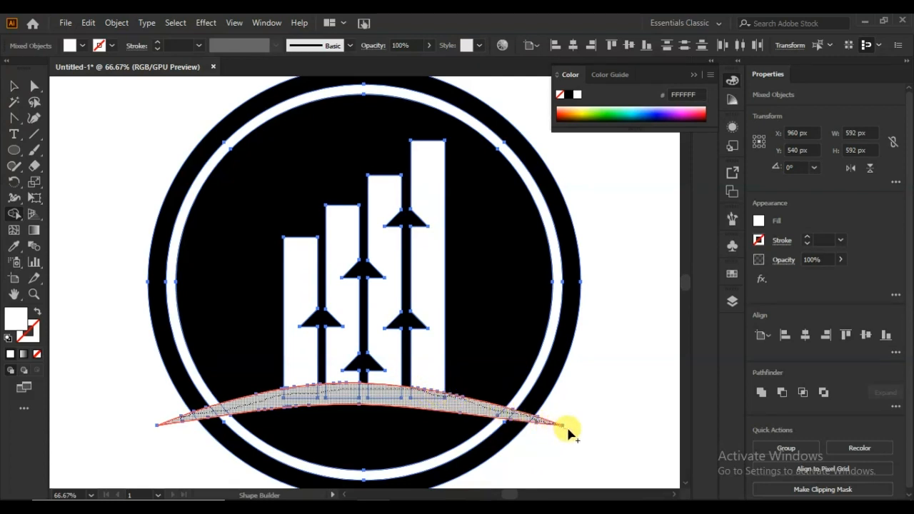
{"action": "left_click_drag", "start_coordinate": [568, 428], "coordinate": [568, 429]}
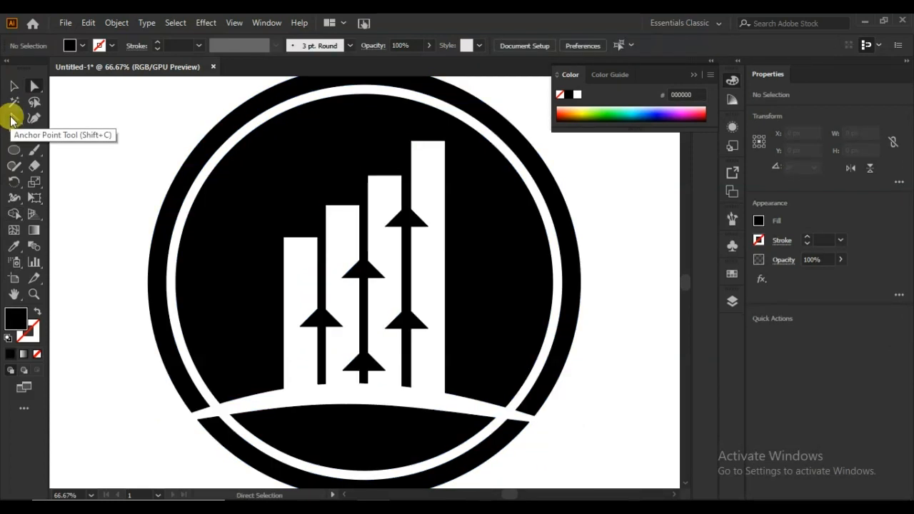
- Draw a black pointed spike about 57 by 25 px with the Pen tool, extending the ring outward above the arc's left tip
{"action": "left_click_drag", "start_coordinate": [12, 119], "coordinate": [45, 118]}
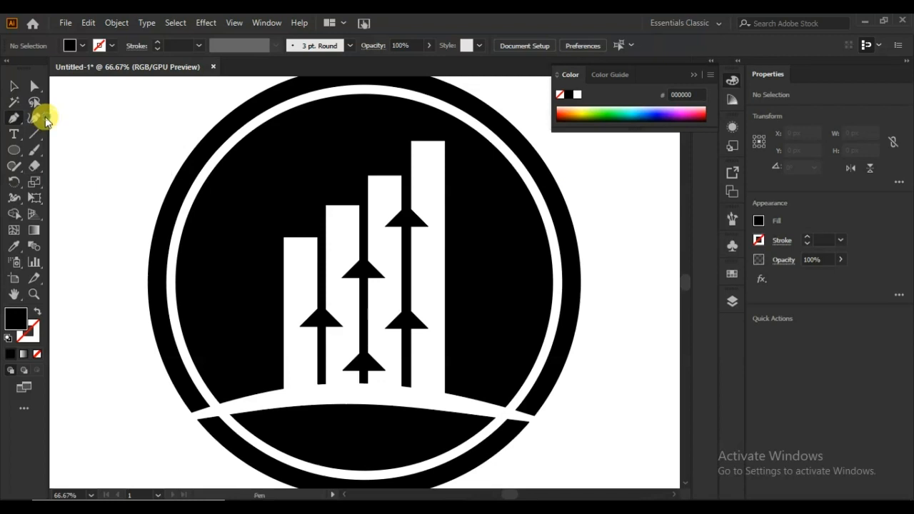
{"action": "left_click", "coordinate": [206, 412]}
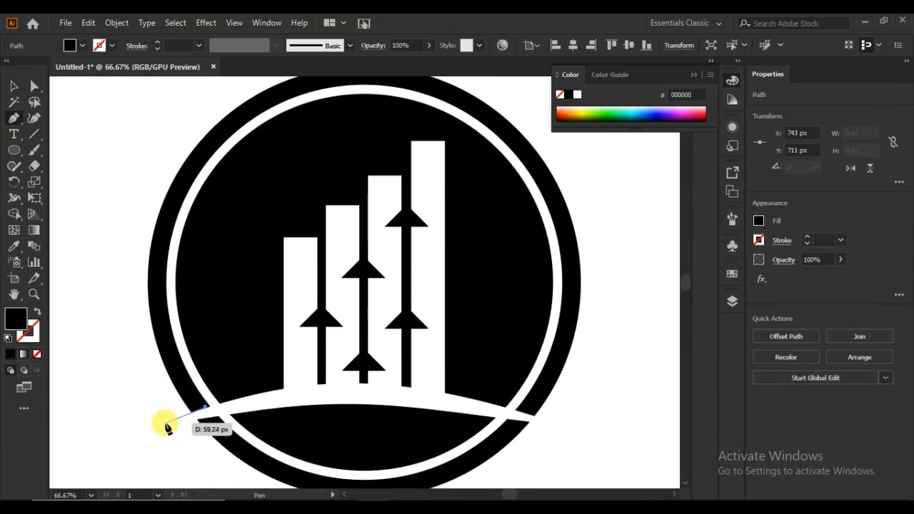
{"action": "left_click_drag", "start_coordinate": [164, 422], "coordinate": [207, 412]}
{"action": "key", "text": "v"}
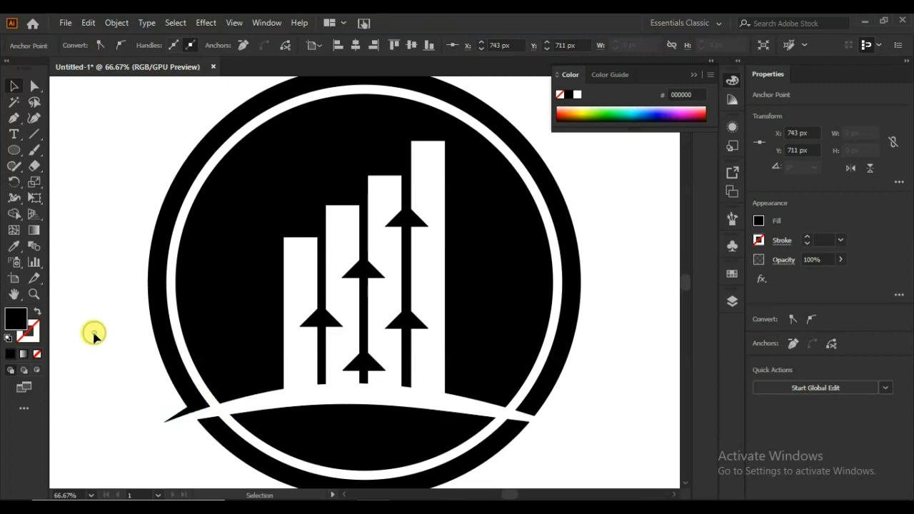
- Make a vertically reflected copy of the spike and place it at the arc's right tip against the ring
{"action": "left_click", "coordinate": [191, 419]}
{"action": "left_click", "coordinate": [179, 414]}
{"action": "right_click", "coordinate": [185, 419]}
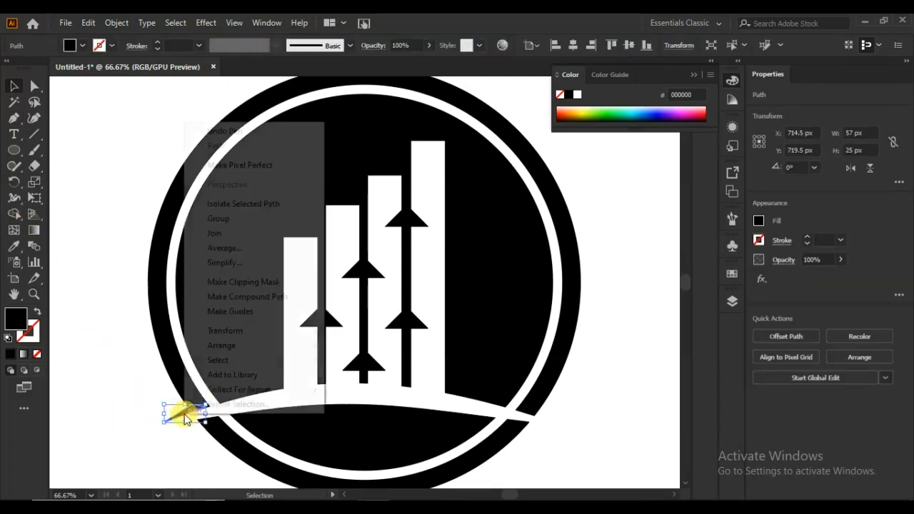
{"action": "mouse_move", "coordinate": [230, 331]}
{"action": "left_click", "coordinate": [386, 379]}
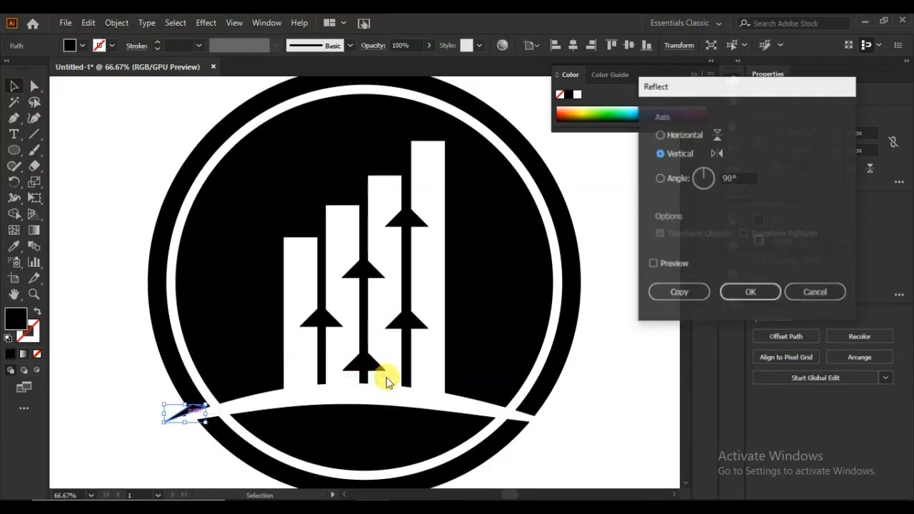
{"action": "left_click", "coordinate": [654, 263]}
{"action": "left_click", "coordinate": [736, 292]}
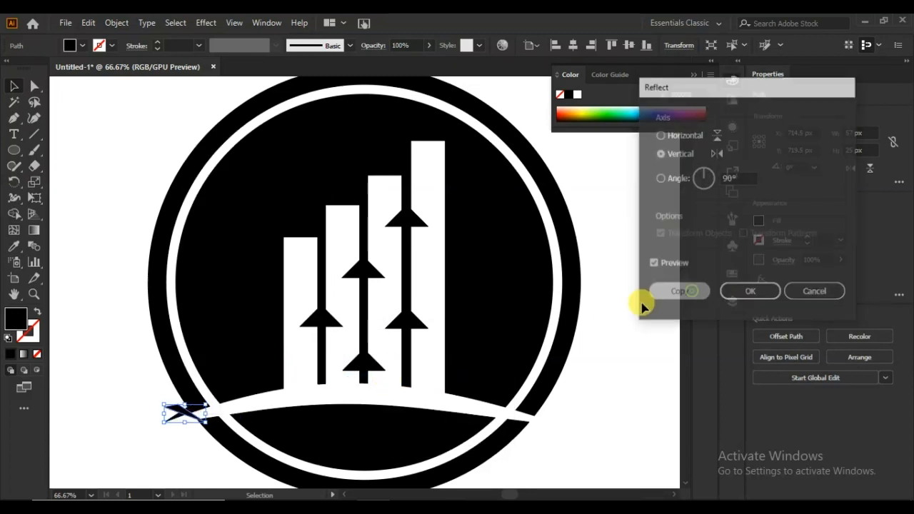
{"action": "left_click_drag", "start_coordinate": [179, 409], "coordinate": [541, 419]}
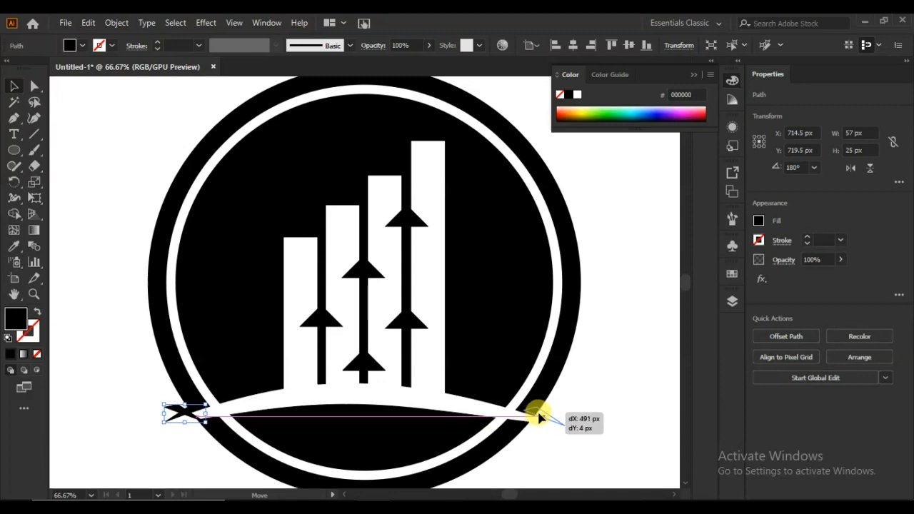
{"action": "left_click_drag", "start_coordinate": [538, 417], "coordinate": [540, 419]}
- Select the emblem together with both spikes and unite them
{"action": "left_click_drag", "start_coordinate": [605, 190], "coordinate": [140, 436]}
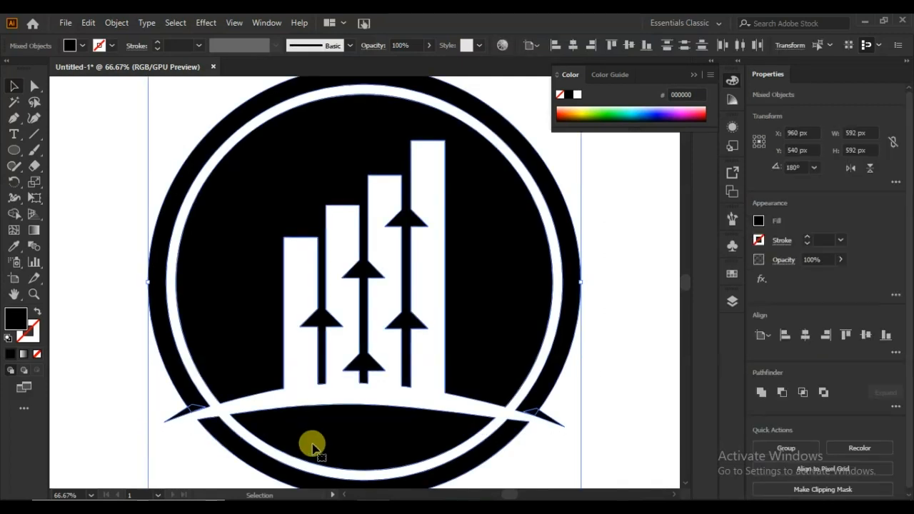
{"action": "left_click", "coordinate": [760, 392]}
{"action": "left_click", "coordinate": [615, 381]}
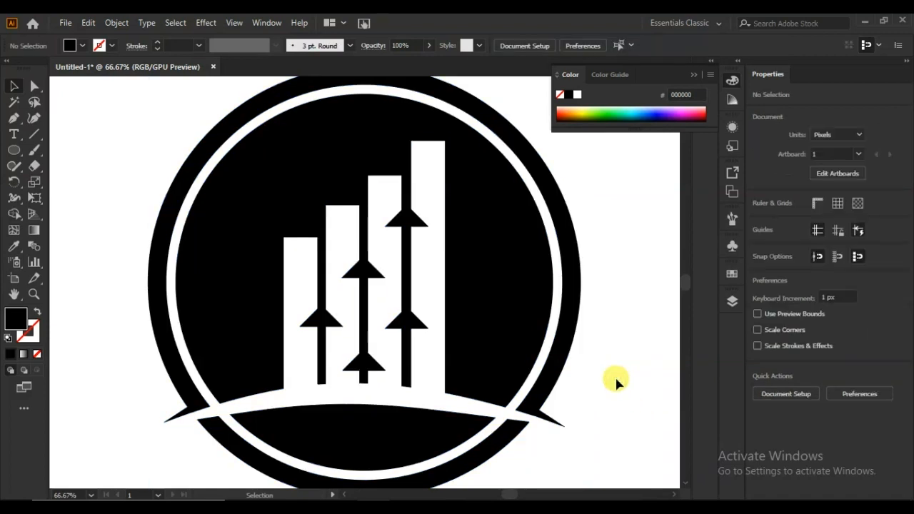
- Delete the leftover black arc beside the emblem
{"action": "key", "text": "ctrl+0"}
{"action": "left_click", "coordinate": [593, 174]}
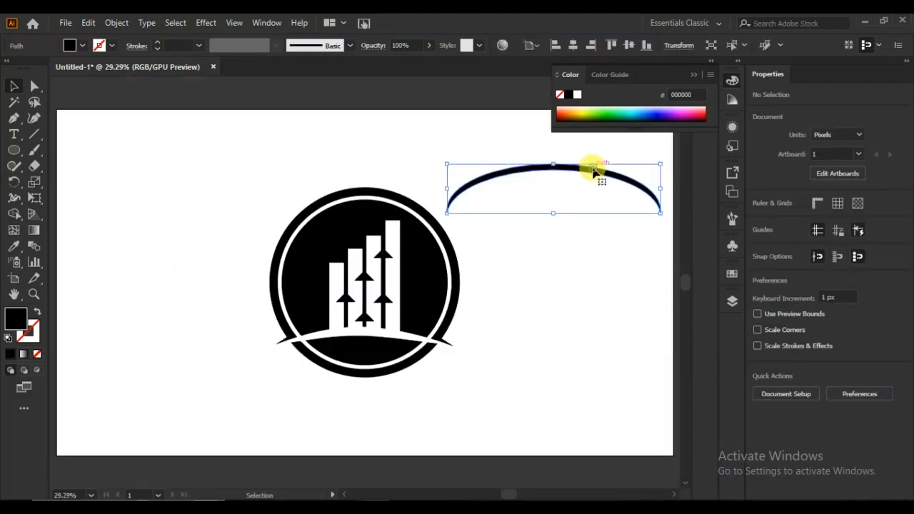
{"action": "key", "text": "Delete"}
- Draw a circle about 672 px in diameter with no fill and a 1 pt black stroke
{"action": "left_click_drag", "start_coordinate": [12, 149], "coordinate": [59, 180]}
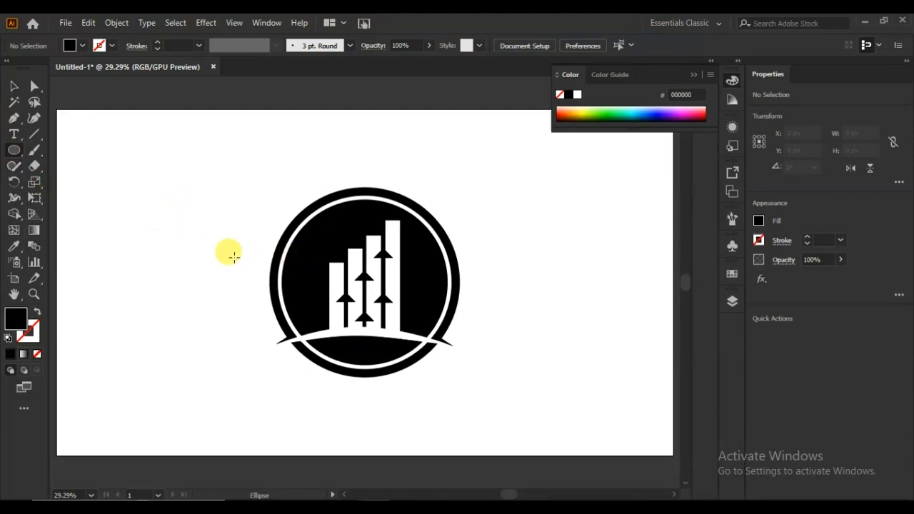
{"action": "mouse_move", "coordinate": [232, 257]}
{"action": "left_mouse_down"}
{"action": "mouse_move", "coordinate": [291, 351]}
{"action": "mouse_move", "coordinate": [314, 365]}
{"action": "left_mouse_up"}
{"action": "left_click", "coordinate": [35, 314]}
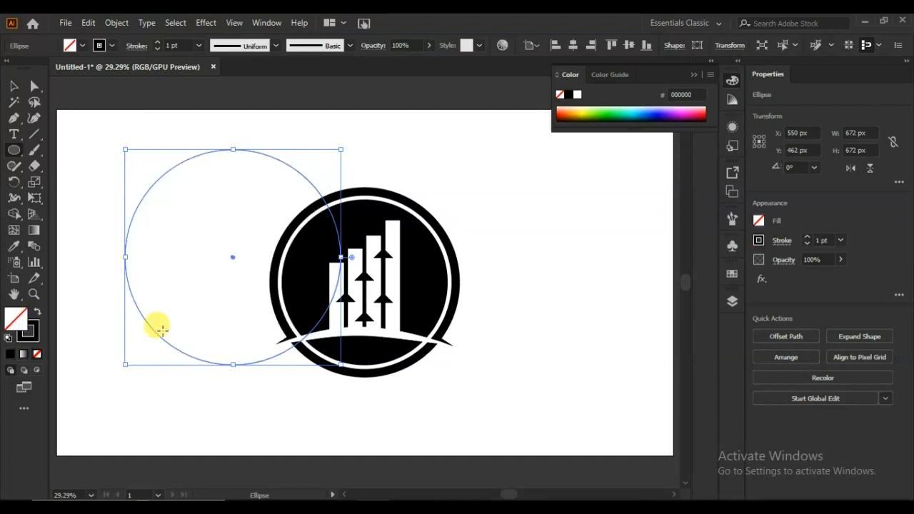
- Centre the outlined circle over the emblem so it surrounds the black ring
{"action": "left_click_drag", "start_coordinate": [233, 263], "coordinate": [366, 286]}
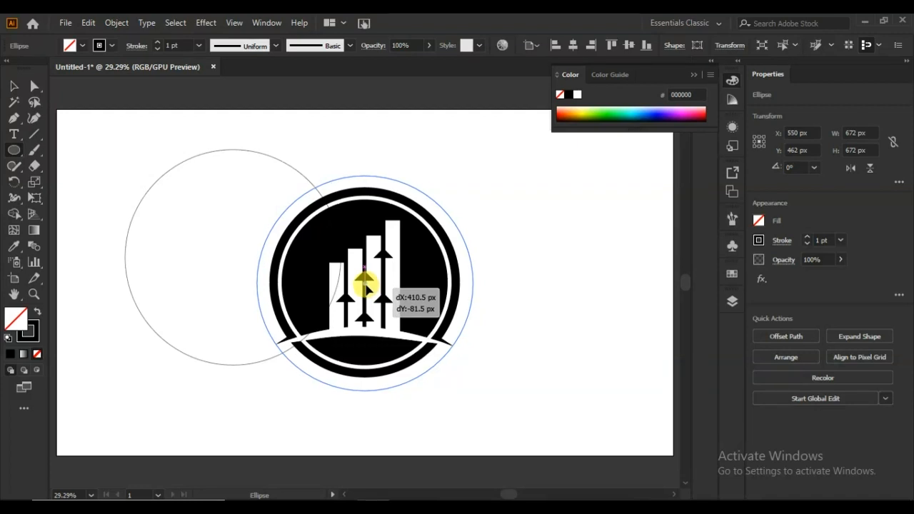
{"action": "left_click_drag", "start_coordinate": [366, 287], "coordinate": [364, 282]}
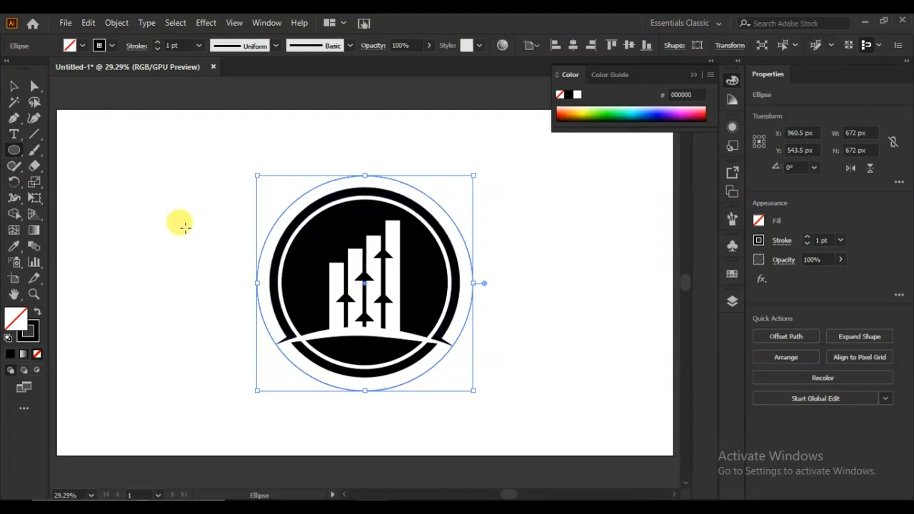
{"action": "left_click", "coordinate": [13, 85]}
{"action": "left_click", "coordinate": [145, 300]}
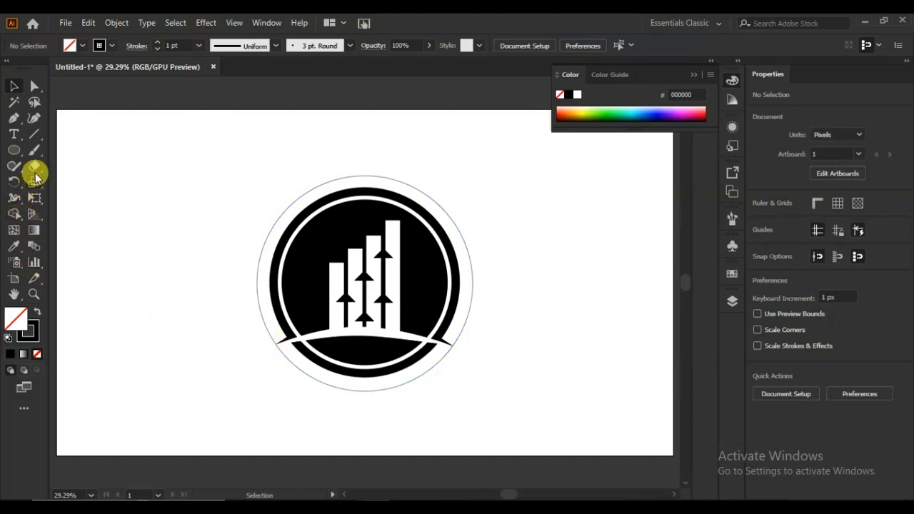
- Cut the outer circle with the Scissors tool beside both arc tips and at two points flanking its top
{"action": "left_click_drag", "start_coordinate": [35, 171], "coordinate": [63, 179]}
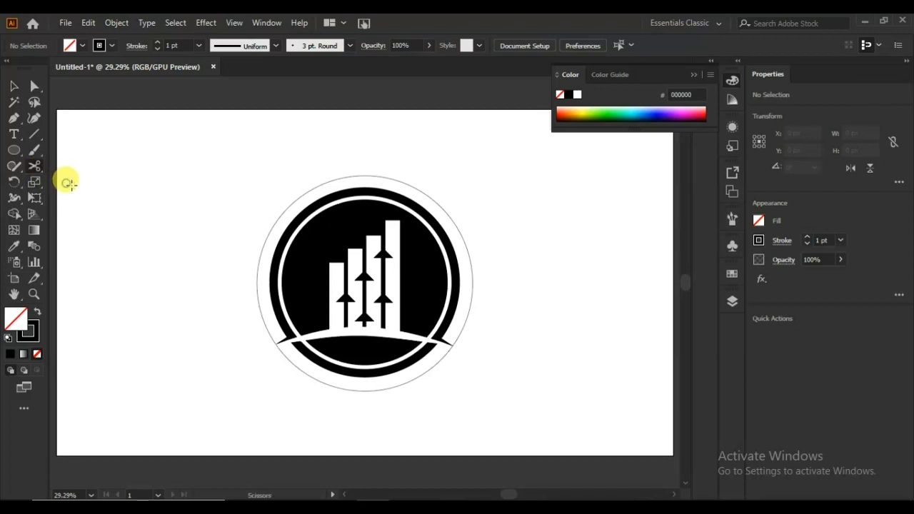
{"action": "left_click", "coordinate": [274, 341]}
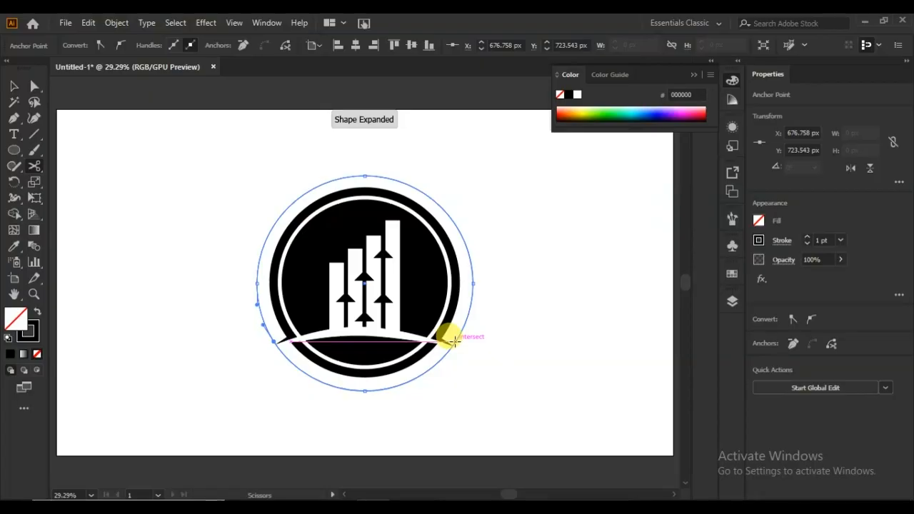
{"action": "left_click", "coordinate": [454, 340]}
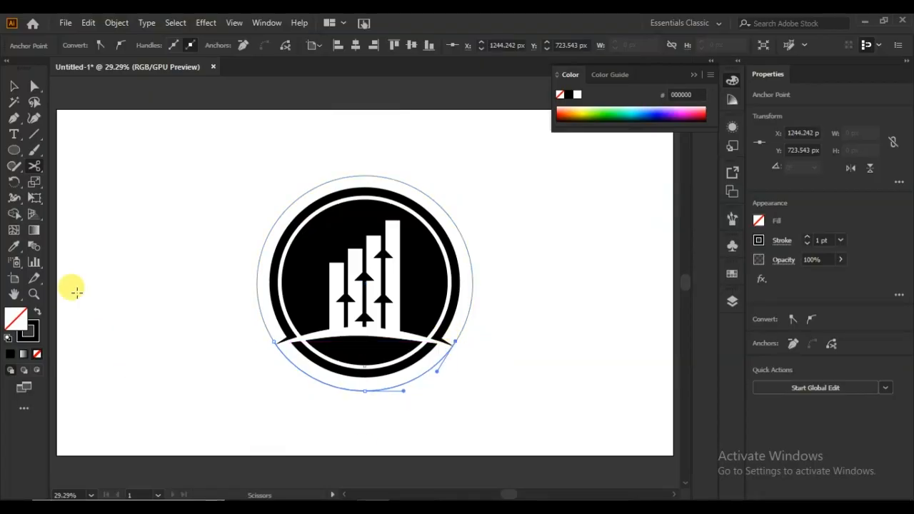
{"action": "left_click", "coordinate": [310, 188]}
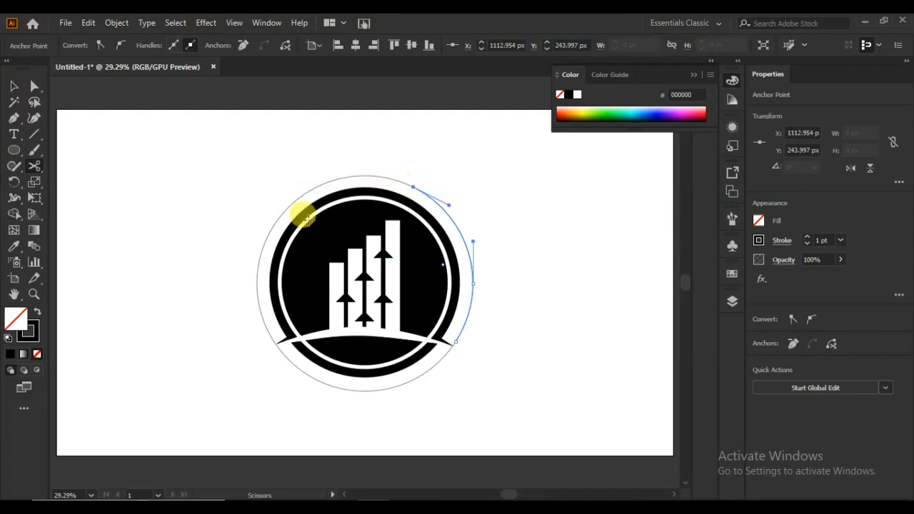
- Delete the top and bottom segments of the cut circle, leaving only the two side arcs
{"action": "left_click", "coordinate": [14, 86]}
{"action": "left_click", "coordinate": [107, 212]}
{"action": "left_click", "coordinate": [350, 181]}
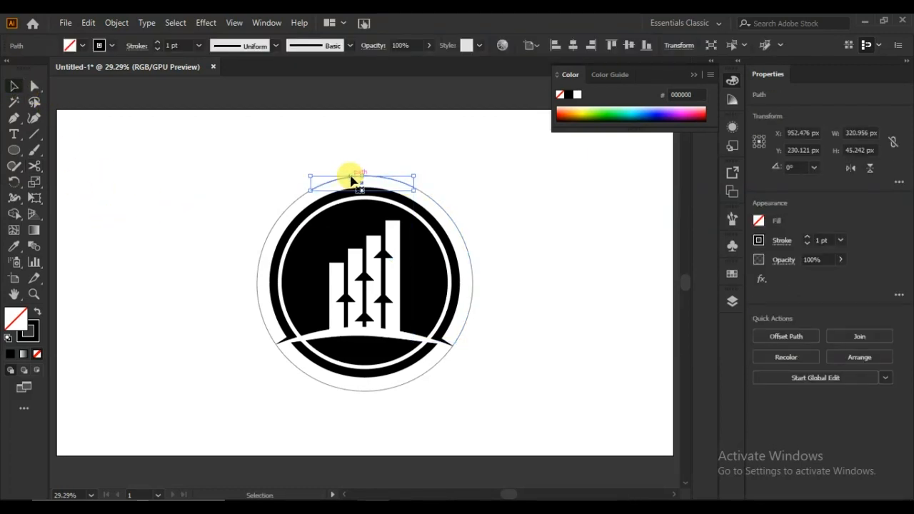
{"action": "key", "text": "Delete"}
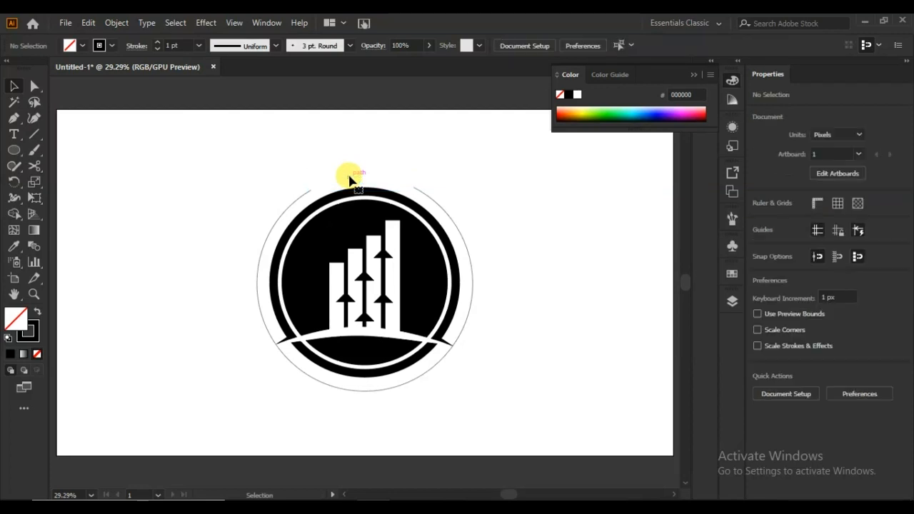
{"action": "left_click", "coordinate": [374, 391]}
{"action": "key", "text": "Delete"}
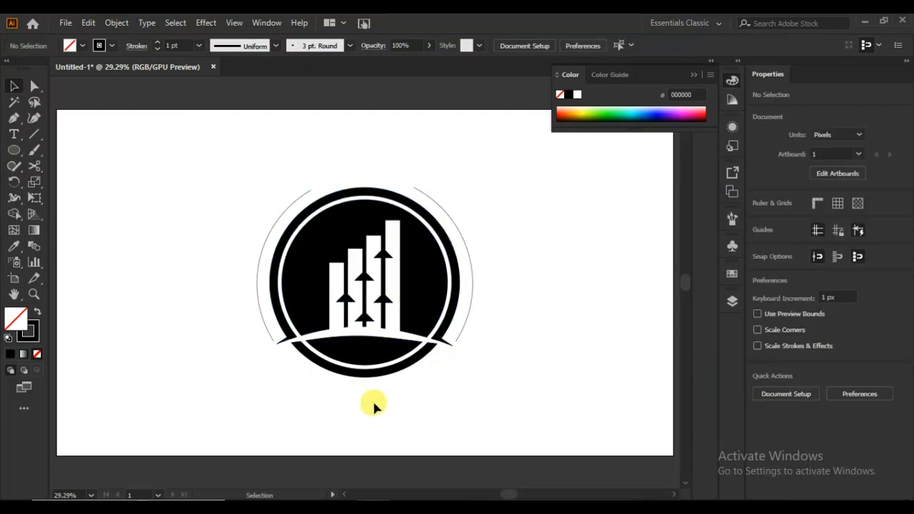
- Select the left side arc and open a border brush library in an enlarged panel beside the emblem
{"action": "left_click", "coordinate": [261, 306]}
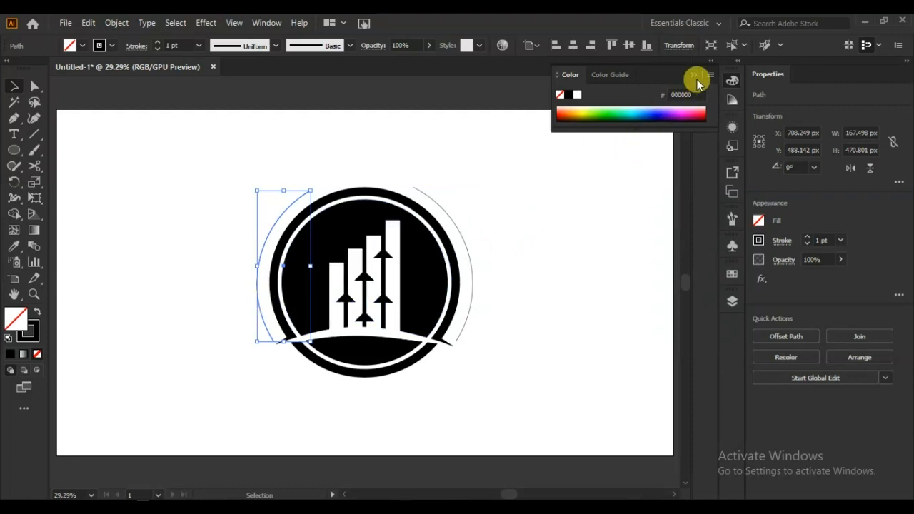
{"action": "left_click", "coordinate": [733, 220]}
{"action": "left_click", "coordinate": [569, 294]}
{"action": "mouse_move", "coordinate": [598, 325]}
{"action": "left_click", "coordinate": [696, 326]}
{"action": "left_click", "coordinate": [693, 214]}
{"action": "left_click_drag", "start_coordinate": [502, 242], "coordinate": [593, 146]}
{"action": "left_click_drag", "start_coordinate": [566, 229], "coordinate": [528, 424]}
- Switch to the Borders_Novelty brush library and apply the orange-brown leaf brush to both side arcs
{"action": "left_click", "coordinate": [520, 414]}
{"action": "left_click", "coordinate": [520, 414]}
{"action": "left_click", "coordinate": [520, 414]}
{"action": "left_click", "coordinate": [519, 414]}
{"action": "left_click", "coordinate": [520, 414]}
{"action": "left_click", "coordinate": [519, 414]}
{"action": "left_click", "coordinate": [519, 414]}
{"action": "scroll", "coordinate": [549, 354], "scroll_direction": "down", "scroll_amount": 5}
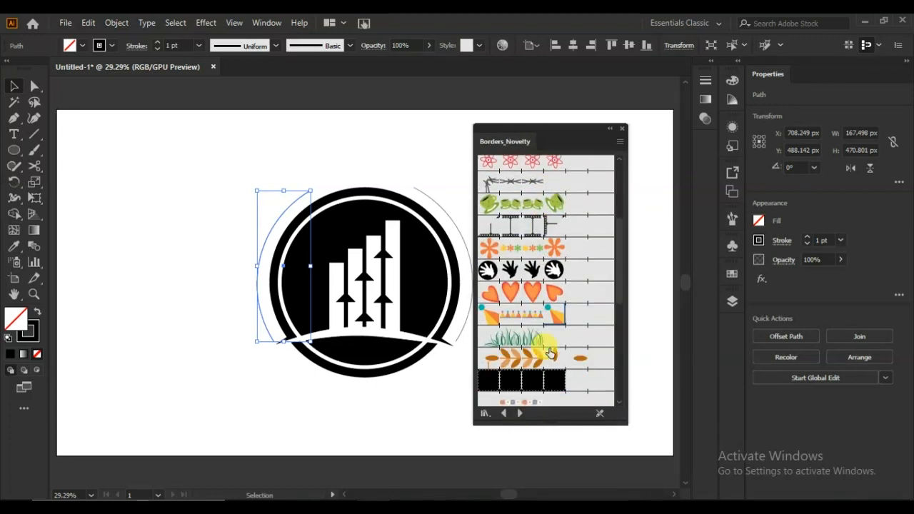
{"action": "left_click", "coordinate": [521, 358]}
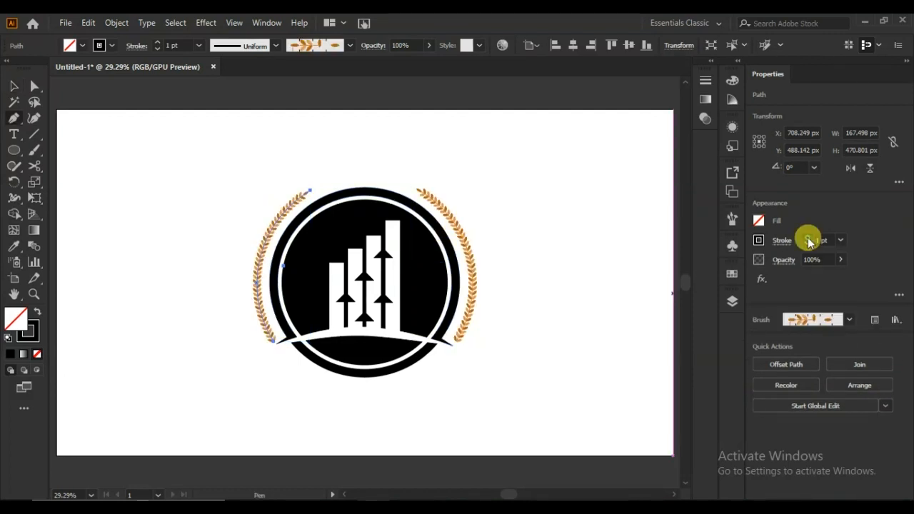
- Give the left leaf arc a 2 pt stroke with a tapering width profile and delete the right leaf arc
{"action": "left_click", "coordinate": [807, 236]}
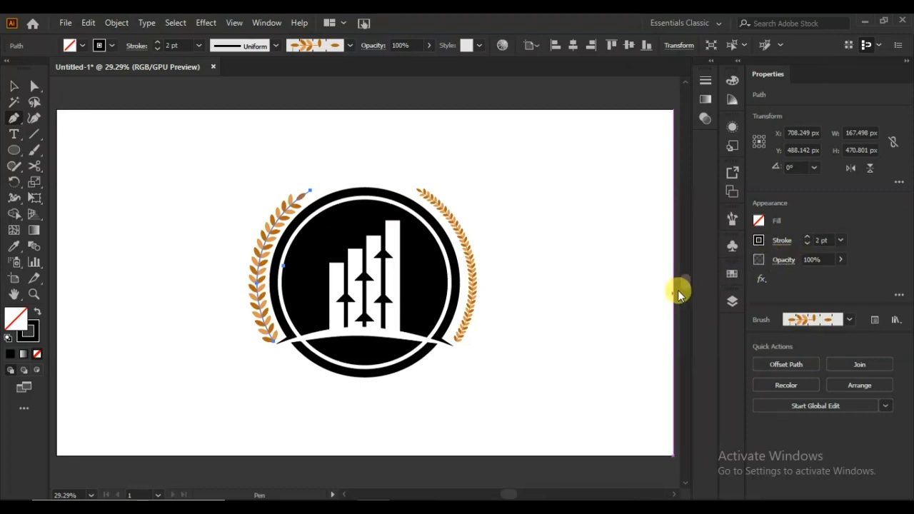
{"action": "left_click", "coordinate": [14, 86]}
{"action": "left_click", "coordinate": [427, 196]}
{"action": "key", "text": "Delete"}
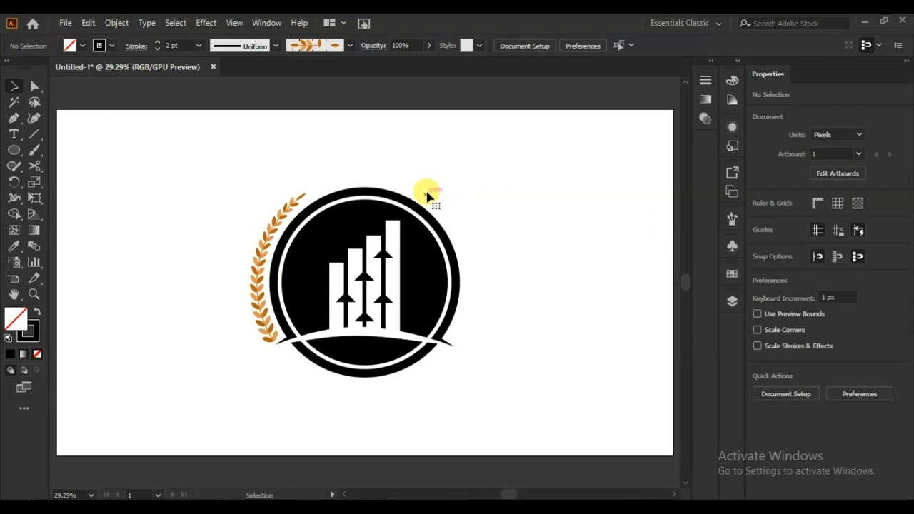
- Create a vertically reflected copy of the left leaf arc
{"action": "left_click", "coordinate": [259, 312]}
{"action": "right_click", "coordinate": [258, 312]}
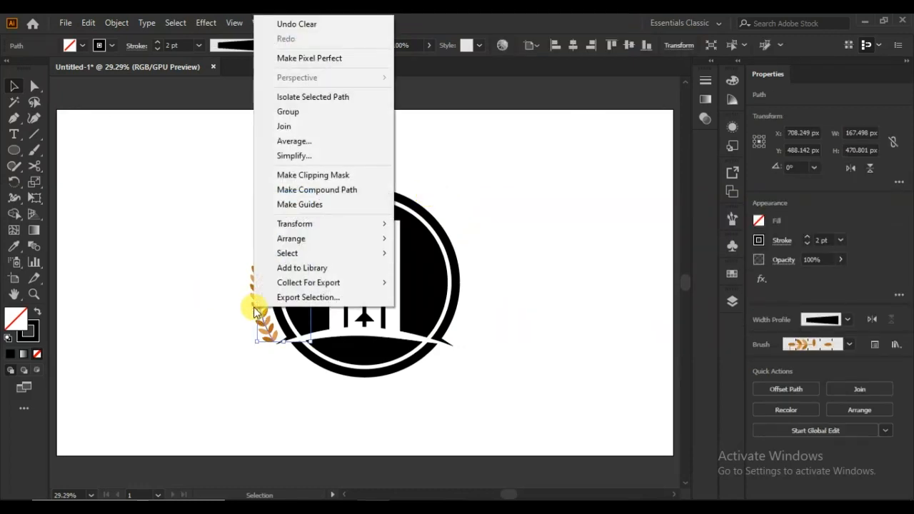
{"action": "mouse_move", "coordinate": [314, 226]}
{"action": "left_click", "coordinate": [459, 277]}
{"action": "left_click", "coordinate": [676, 292]}
- Move the mirrored leaf arc horizontally to the right side of the emblem, ending at X 1212.249 px opposite the original
{"action": "key", "text": "Right"}
{"action": "key", "text": "Right"}
{"action": "key", "text": "Right"}
{"action": "key", "text": "Right"}
{"action": "key", "text": "Right"}
{"action": "key", "text": "Right"}
{"action": "key", "text": "Right"}
{"action": "key", "text": "Right"}
{"action": "key", "text": "Right"}
{"action": "key", "text": "Right"}
{"action": "key", "text": "Right"}
{"action": "key", "text": "Right"}
{"action": "key", "text": "Right"}
{"action": "key", "text": "Right"}
{"action": "key", "text": "Right"}
{"action": "key", "text": "Right"}
{"action": "key", "text": "Right"}
{"action": "key", "text": "Right"}
{"action": "key", "text": "Right"}
{"action": "key", "text": "Right"}
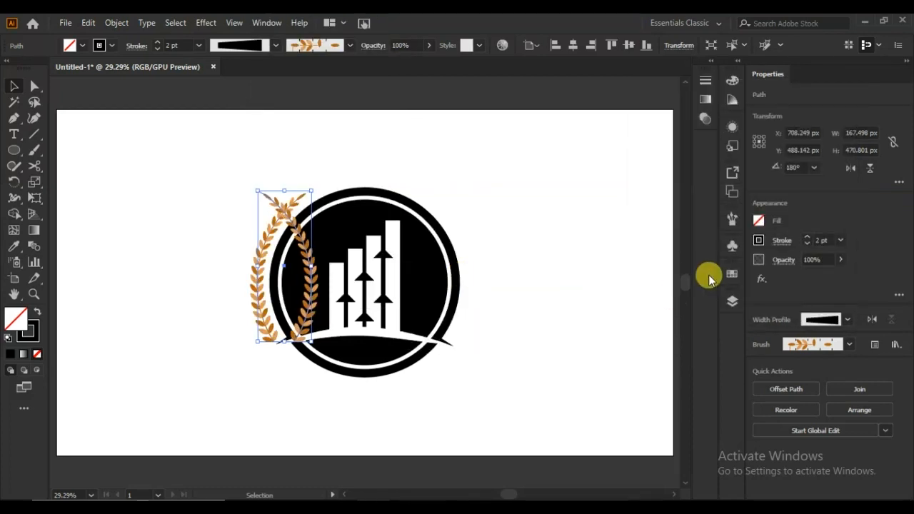
{"action": "key", "text": "Right"}
{"action": "key", "text": "Right"}
{"action": "key", "text": "Right"}
{"action": "key", "text": "Right"}
{"action": "key", "text": "Right"}
{"action": "key", "text": "Right"}
{"action": "key", "text": "Right"}
{"action": "key", "text": "Right"}
{"action": "key", "text": "Right"}
{"action": "key", "text": "Right"}
{"action": "key", "text": "Right"}
{"action": "key", "text": "Right"}
{"action": "key", "text": "Right"}
{"action": "key", "text": "Right"}
{"action": "key", "text": "Right"}
{"action": "key", "text": "Right"}
{"action": "key", "text": "Right"}
{"action": "key", "text": "Right"}
{"action": "key", "text": "Right"}
{"action": "key", "text": "Right"}
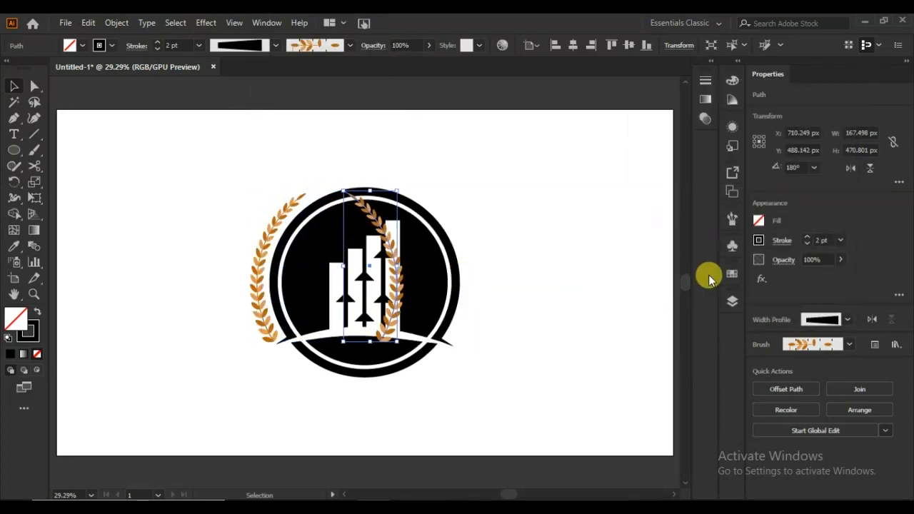
{"action": "key", "text": "Right"}
{"action": "key", "text": "Right"}
{"action": "key", "text": "Right"}
{"action": "key", "text": "Right"}
{"action": "key", "text": "Right"}
{"action": "key", "text": "Right"}
{"action": "key", "text": "Right"}
{"action": "key", "text": "Right"}
{"action": "key", "text": "Right"}
{"action": "key", "text": "Right"}
{"action": "key", "text": "Right"}
{"action": "key", "text": "Right"}
{"action": "key", "text": "Right"}
{"action": "key", "text": "Right"}
{"action": "key", "text": "Right"}
{"action": "key", "text": "Right"}
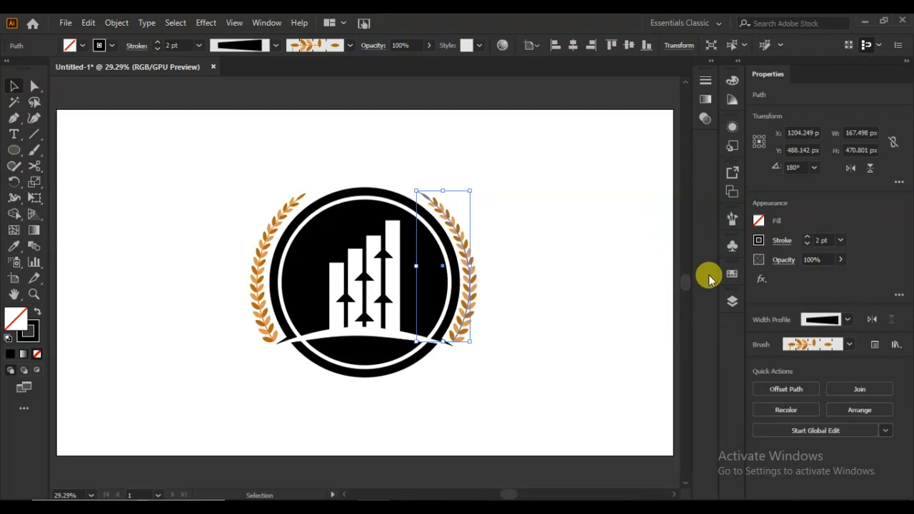
{"action": "key", "text": "Right"}
{"action": "key", "text": "Right"}
{"action": "key", "text": "Right"}
{"action": "key", "text": "Right"}
{"action": "key", "text": "Right"}
{"action": "key", "text": "Right"}
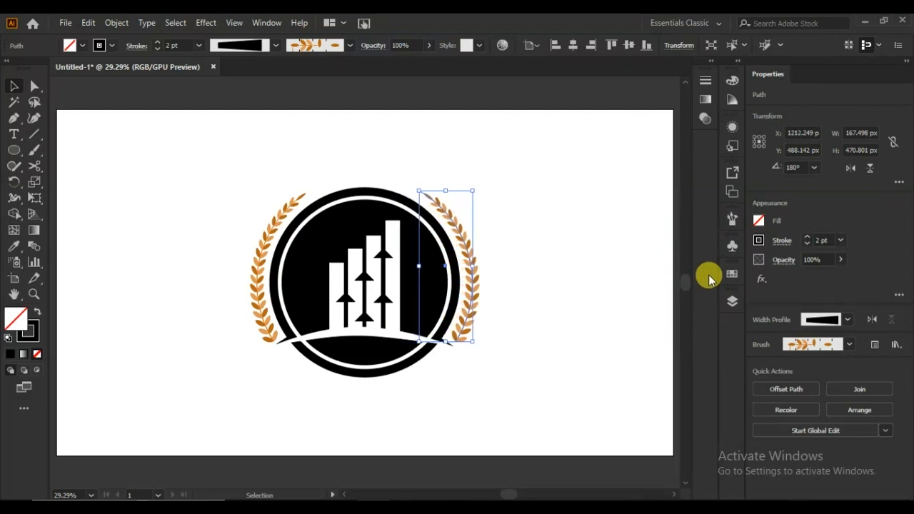
- Group the left and right leaf arcs into one object
{"action": "left_click", "coordinate": [254, 293], "text": "shift"}
{"action": "right_click", "coordinate": [254, 293]}
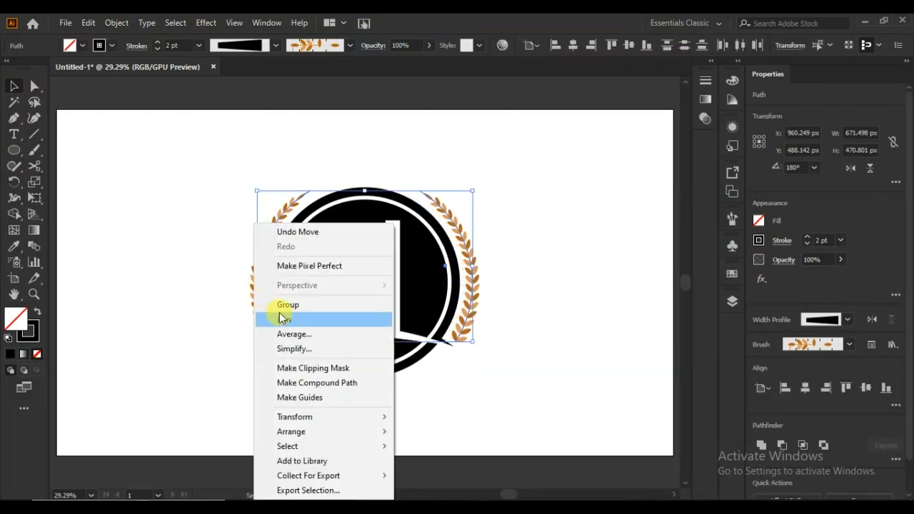
{"action": "left_click", "coordinate": [265, 303]}
{"action": "left_click", "coordinate": [386, 372], "text": "shift"}
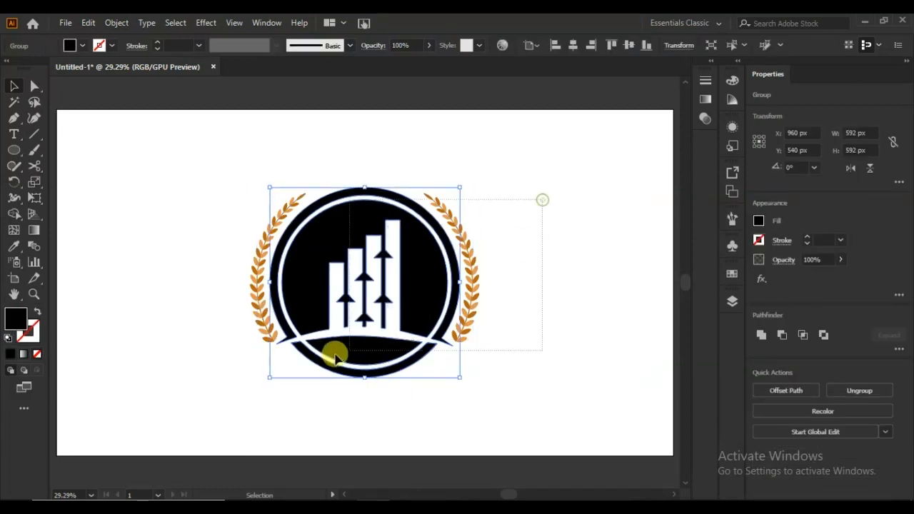
{"action": "left_click", "coordinate": [512, 374]}
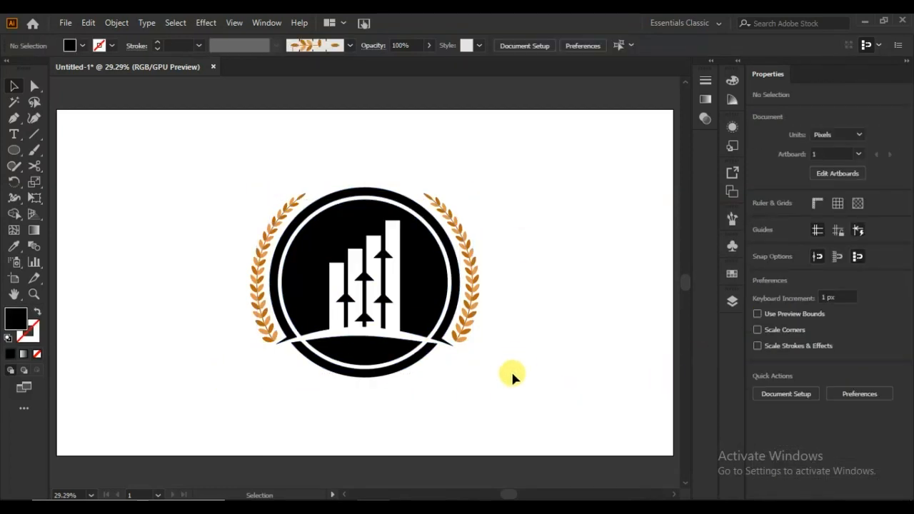
- Move the emblem's black segments below the white arc out to the empty upper-right area of the artboard
{"action": "left_click", "coordinate": [360, 348]}
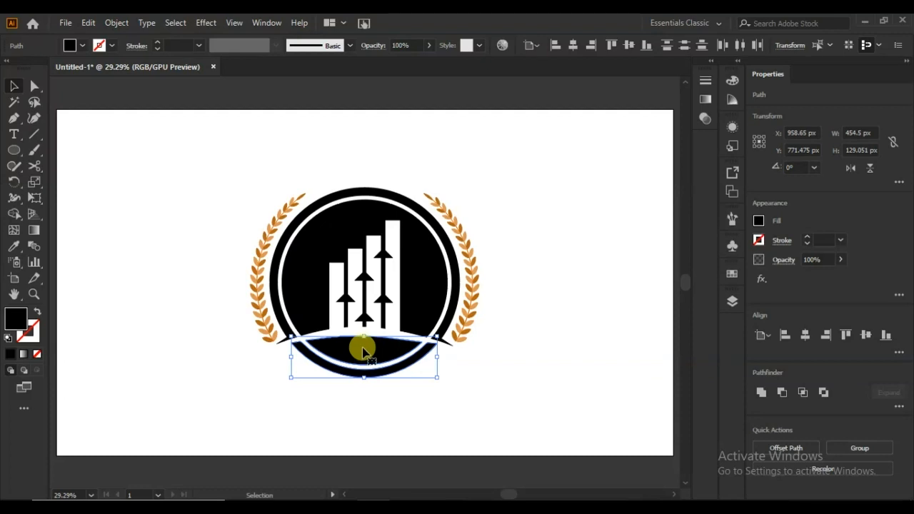
{"action": "left_click_drag", "start_coordinate": [366, 352], "coordinate": [578, 165]}
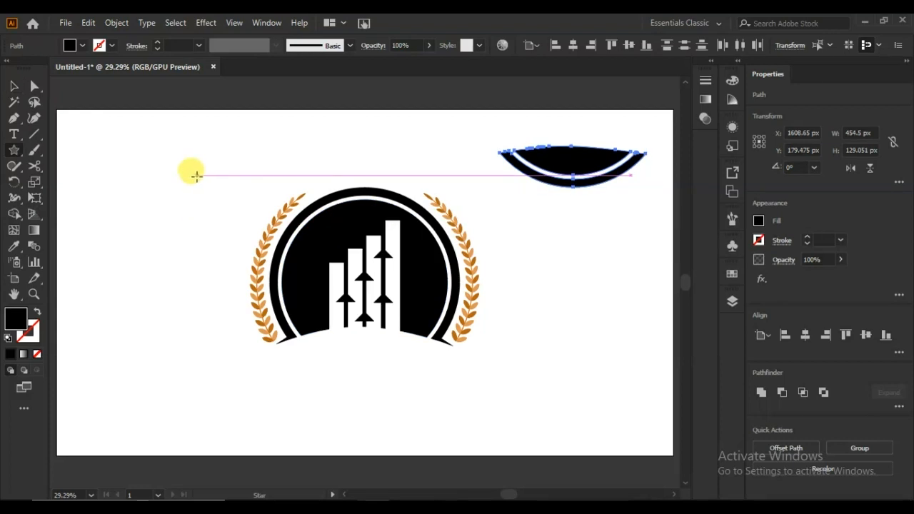
- Draw a small black five-pointed star about 50 px wide beyond the emblem's upper left and rotate it upright
{"action": "mouse_move", "coordinate": [196, 176]}
{"action": "left_mouse_down"}
{"action": "mouse_move", "coordinate": [202, 182]}
{"action": "mouse_move", "coordinate": [196, 178]}
{"action": "left_mouse_up"}
{"action": "key", "text": "ctrl+plus"}
{"action": "key", "text": "ctrl+plus"}
{"action": "key", "text": "ctrl+plus"}
{"action": "key", "text": "ctrl+plus"}
{"action": "key", "text": "ctrl+plus"}
{"action": "key", "text": "ctrl+plus"}
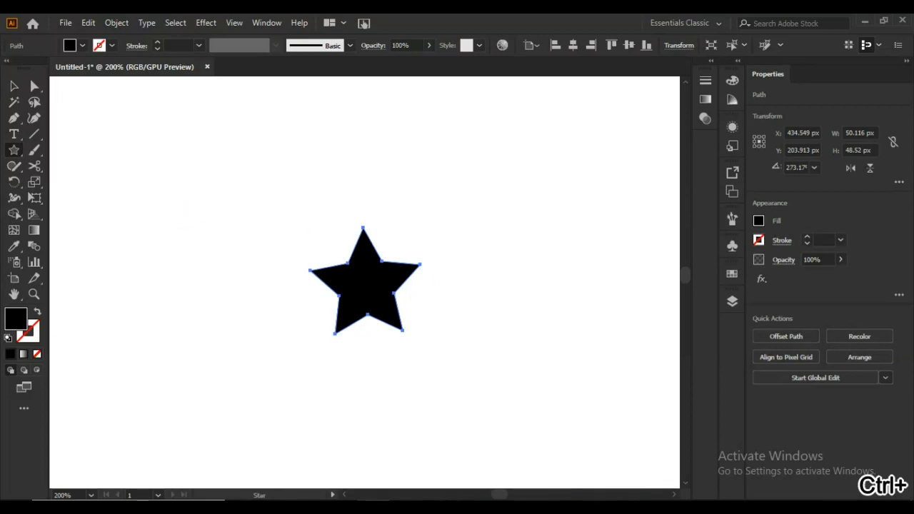
{"action": "left_click", "coordinate": [14, 86]}
{"action": "left_click_drag", "start_coordinate": [435, 227], "coordinate": [426, 223]}
{"action": "left_click", "coordinate": [487, 314]}
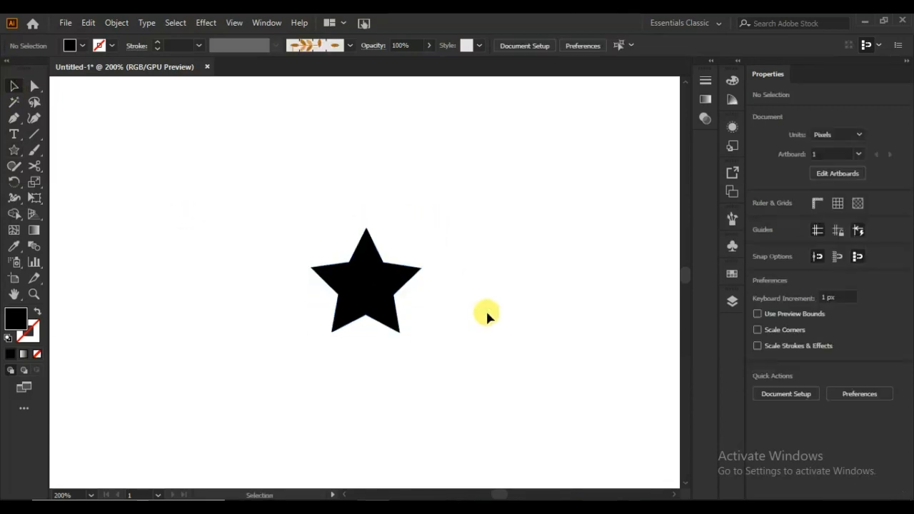
- Position the star above the circle's top centre and place two copies to its right, following the curve of the rim
{"action": "key", "text": "ctrl+0"}
{"action": "left_click_drag", "start_coordinate": [196, 176], "coordinate": [390, 184]}
{"action": "left_click_drag", "start_coordinate": [391, 185], "coordinate": [412, 194]}
{"action": "key", "text": "ctrl+plus"}
{"action": "key", "text": "ctrl+plus"}
{"action": "key", "text": "ctrl+plus"}
{"action": "key", "text": "ctrl+plus"}
{"action": "key", "text": "ctrl+plus"}
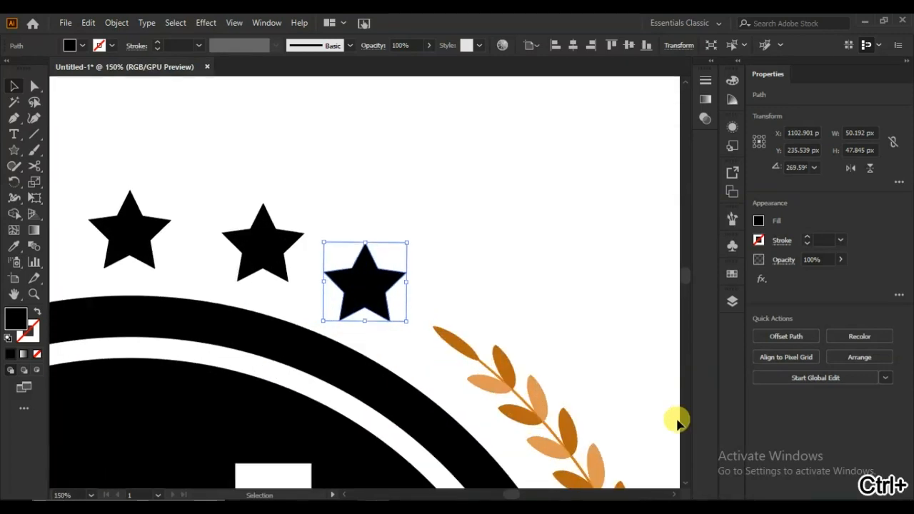
- Scale down the two right-hand stars so that they get progressively smaller away from the central star
{"action": "left_click", "coordinate": [293, 277]}
{"action": "left_click_drag", "start_coordinate": [303, 281], "coordinate": [290, 269]}
{"action": "left_click", "coordinate": [369, 295]}
{"action": "left_click_drag", "start_coordinate": [406, 320], "coordinate": [381, 312]}
- Group the two smaller stars and create a vertically reflected copy of the group
{"action": "left_click_drag", "start_coordinate": [412, 255], "coordinate": [252, 280]}
{"action": "right_click", "coordinate": [264, 221]}
{"action": "left_click", "coordinate": [287, 304]}
{"action": "right_click", "coordinate": [273, 249]}
{"action": "mouse_move", "coordinate": [342, 398]}
{"action": "left_click", "coordinate": [450, 444]}
{"action": "left_click", "coordinate": [682, 292]}
- Move the mirrored pair of small stars to the left of the large central star, spaced to match the pair on its right
{"action": "key", "text": "Left"}
{"action": "key", "text": "Left"}
{"action": "key", "text": "Left"}
{"action": "key", "text": "Left"}
{"action": "key", "text": "Left"}
{"action": "key", "text": "Left"}
{"action": "key", "text": "Left"}
{"action": "key", "text": "Left"}
{"action": "key", "text": "Left"}
{"action": "key", "text": "Left"}
{"action": "key", "text": "Left"}
{"action": "key", "text": "Left"}
{"action": "key", "text": "Left"}
{"action": "key", "text": "Left"}
{"action": "key", "text": "Left"}
{"action": "key", "text": "Left"}
{"action": "key", "text": "Left"}
{"action": "key", "text": "Left"}
{"action": "key", "text": "Left"}
{"action": "key", "text": "Left"}
{"action": "key", "text": "Left"}
{"action": "key", "text": "Left"}
{"action": "key", "text": "Left"}
{"action": "key", "text": "Left"}
{"action": "key", "text": "Left"}
{"action": "key", "text": "Left"}
{"action": "key", "text": "Left"}
{"action": "key", "text": "Left"}
{"action": "key", "text": "Left"}
{"action": "key", "text": "Left"}
{"action": "key", "text": "Left"}
{"action": "key", "text": "Left"}
{"action": "key", "text": "Left"}
{"action": "key", "text": "Left"}
{"action": "key", "text": "Left"}
{"action": "key", "text": "Left"}
{"action": "key", "text": "Left"}
{"action": "key", "text": "Left"}
{"action": "key", "text": "Left"}
{"action": "key", "text": "Left"}
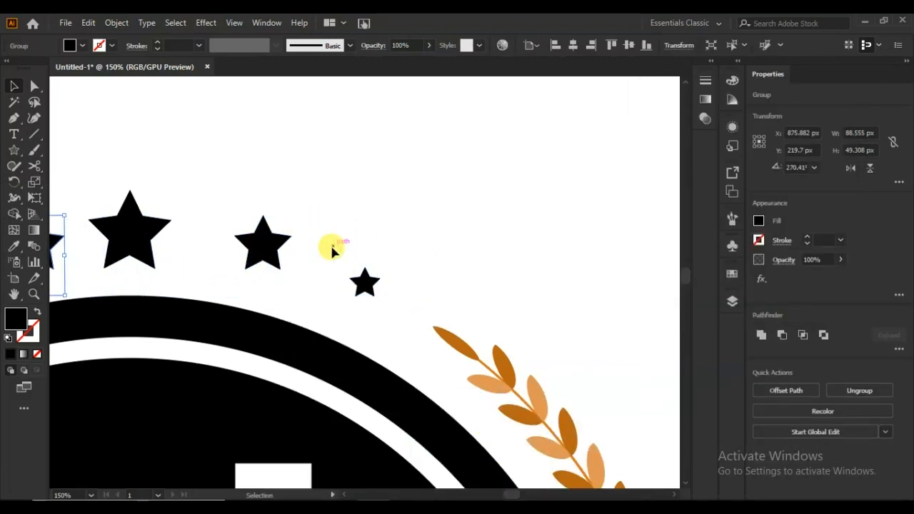
{"action": "left_click_drag", "start_coordinate": [277, 277], "coordinate": [479, 206]}
{"action": "key", "text": "Left"}
{"action": "key", "text": "Left"}
{"action": "key", "text": "Left"}
{"action": "key", "text": "Left"}
{"action": "key", "text": "Left"}
{"action": "key", "text": "Left"}
{"action": "key", "text": "Left"}
{"action": "key", "text": "Left"}
{"action": "key", "text": "Left"}
{"action": "key", "text": "Left"}
{"action": "key", "text": "Left"}
{"action": "key", "text": "Left"}
{"action": "key", "text": "Left"}
{"action": "key", "text": "Left"}
{"action": "key", "text": "Left"}
{"action": "key", "text": "Left"}
{"action": "key", "text": "Left"}
{"action": "key", "text": "Left"}
{"action": "key", "text": "Left"}
{"action": "key", "text": "Left"}
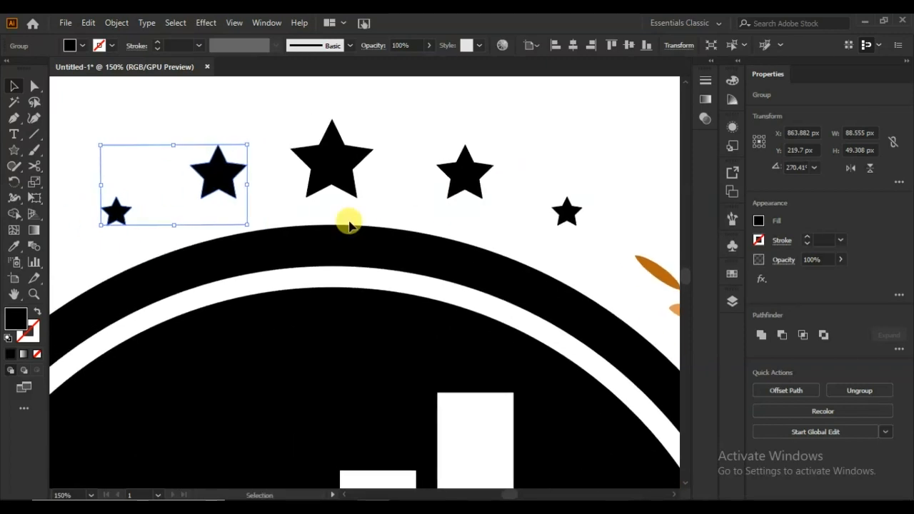
{"action": "key", "text": "Left"}
{"action": "key", "text": "Left"}
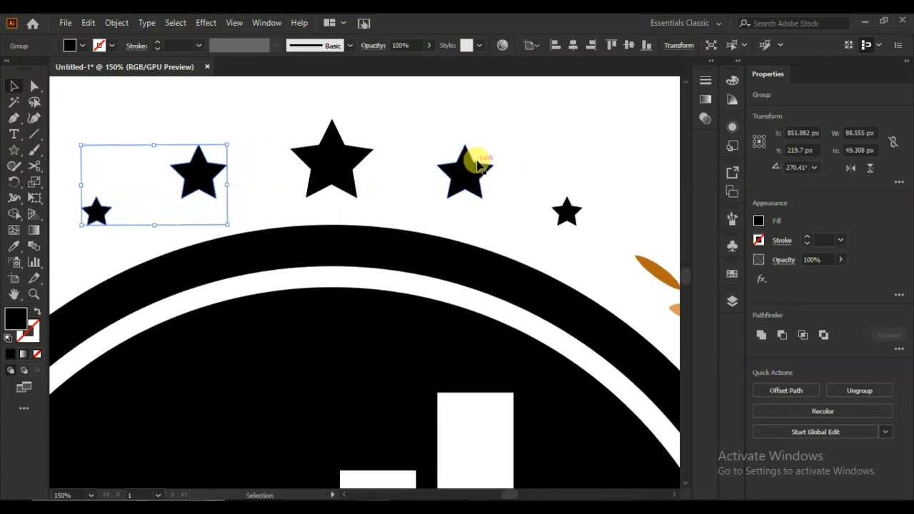
- Group the two side pairs of small stars together and align them horizontally centred with the large middle star
{"action": "left_click", "coordinate": [471, 185], "text": "shift"}
{"action": "right_click", "coordinate": [474, 179]}
{"action": "left_click", "coordinate": [504, 278]}
{"action": "left_click", "coordinate": [311, 165]}
{"action": "left_click", "coordinate": [207, 190], "text": "shift"}
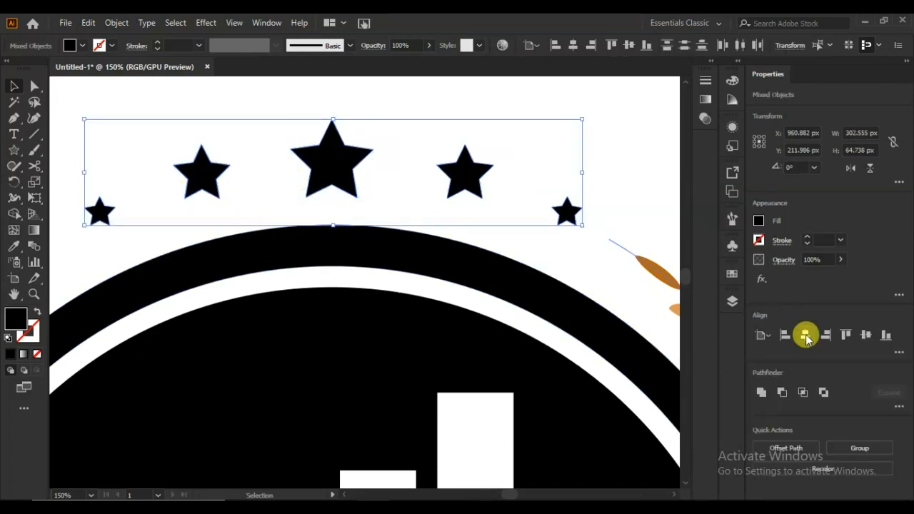
{"action": "left_click", "coordinate": [804, 334]}
{"action": "left_click", "coordinate": [612, 212]}
{"action": "key", "text": "ctrl+0"}
{"action": "left_click", "coordinate": [365, 173]}
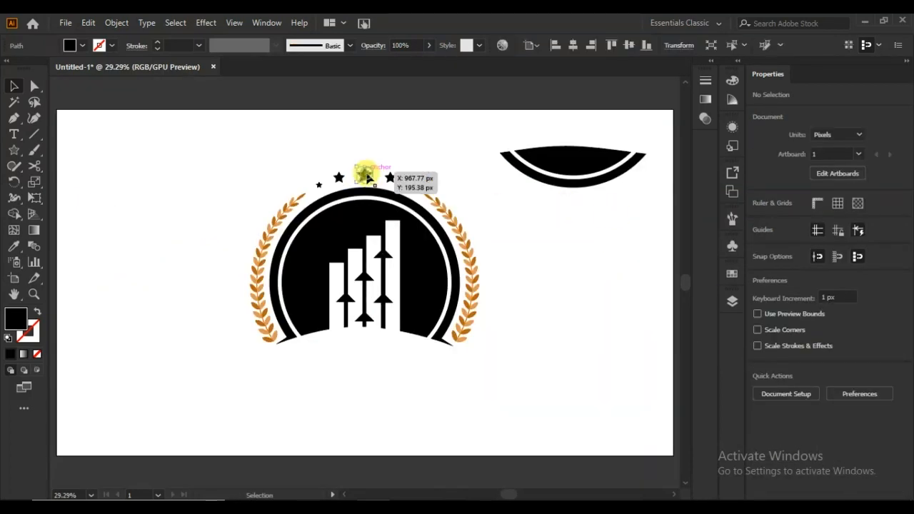
{"action": "left_click", "coordinate": [512, 270]}
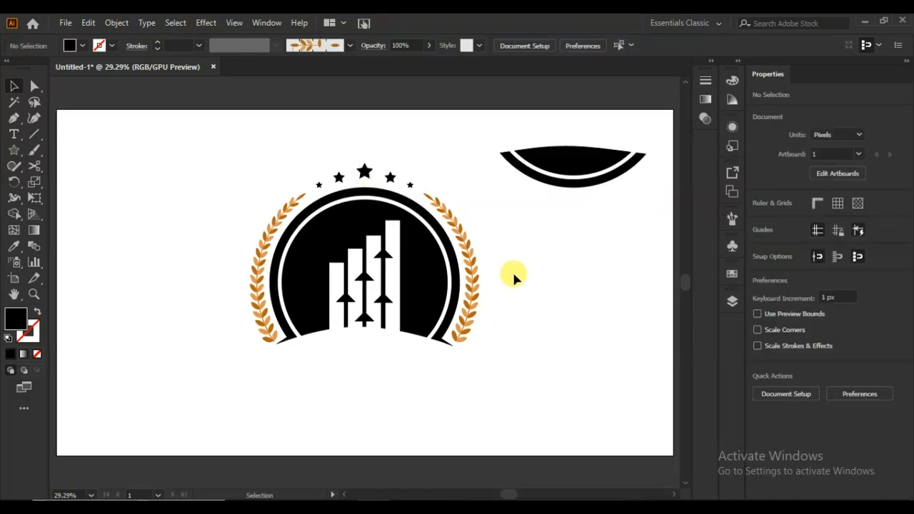
- Remove the leftover circle segment beside the emblem and place the FINANCE LOGO text directly beneath the emblem
{"action": "left_click", "coordinate": [553, 184]}
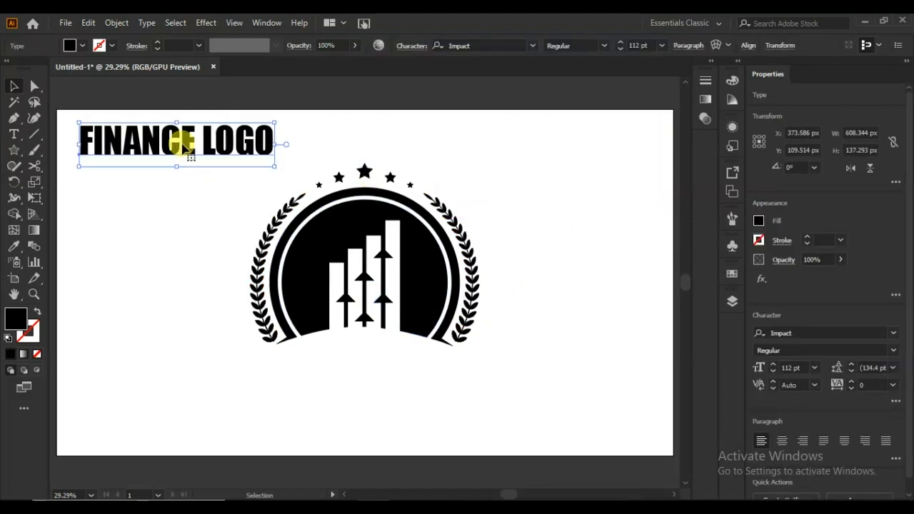
{"action": "left_click_drag", "start_coordinate": [187, 146], "coordinate": [374, 372]}
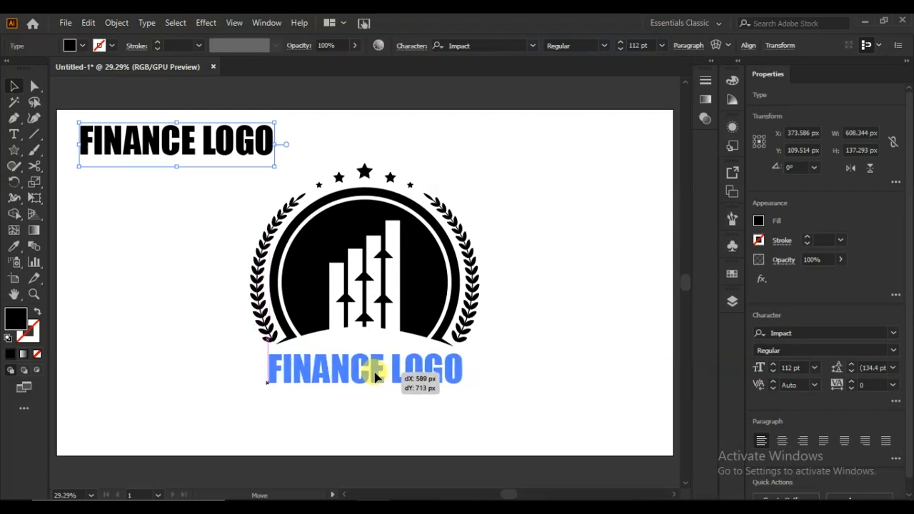
{"action": "left_click_drag", "start_coordinate": [375, 376], "coordinate": [375, 376]}
{"action": "left_click", "coordinate": [508, 206]}
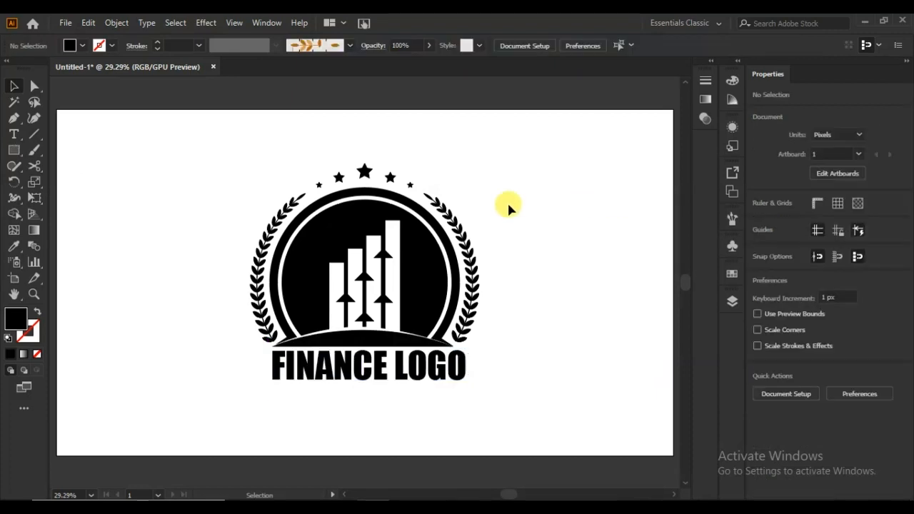
- Group all the emblem artwork above the text and align it horizontally centred with the FINANCE LOGO text
{"action": "left_click_drag", "start_coordinate": [524, 206], "coordinate": [190, 287]}
{"action": "left_click_drag", "start_coordinate": [508, 144], "coordinate": [226, 288]}
{"action": "left_click_drag", "start_coordinate": [199, 334], "coordinate": [198, 334]}
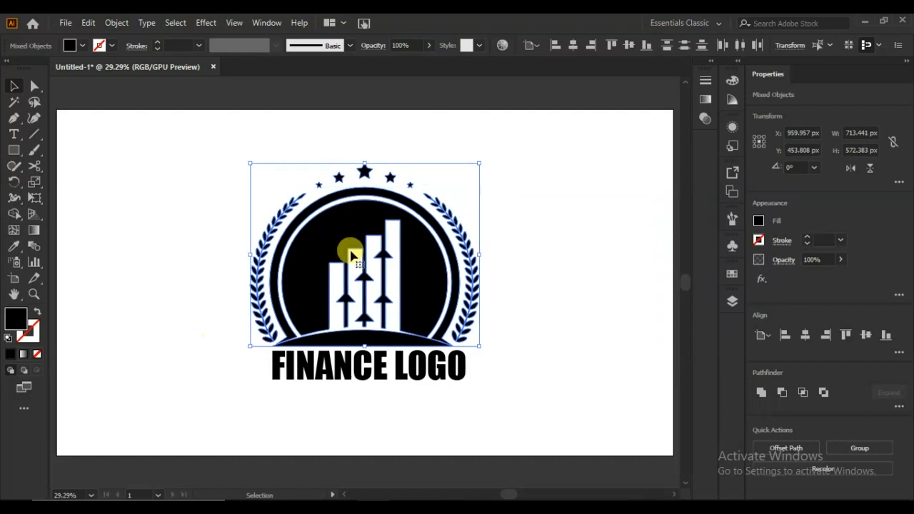
{"action": "left_click", "coordinate": [859, 451]}
{"action": "left_click_drag", "start_coordinate": [528, 198], "coordinate": [169, 423]}
{"action": "left_click", "coordinate": [807, 339]}
{"action": "left_click", "coordinate": [603, 363]}
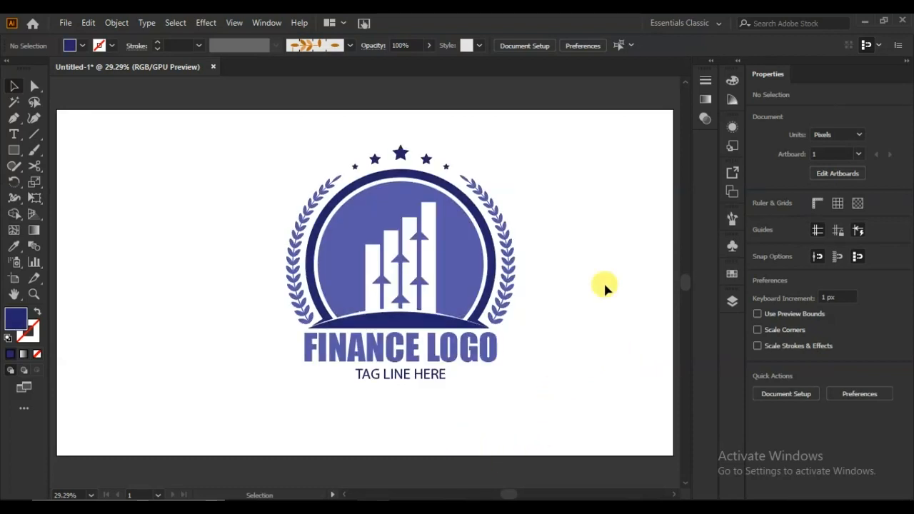
- Group the blue emblem, the FINANCE LOGO text and the TAG LINE HERE text into one object
{"action": "left_click_drag", "start_coordinate": [528, 137], "coordinate": [255, 398]}
{"action": "right_click", "coordinate": [348, 270]}
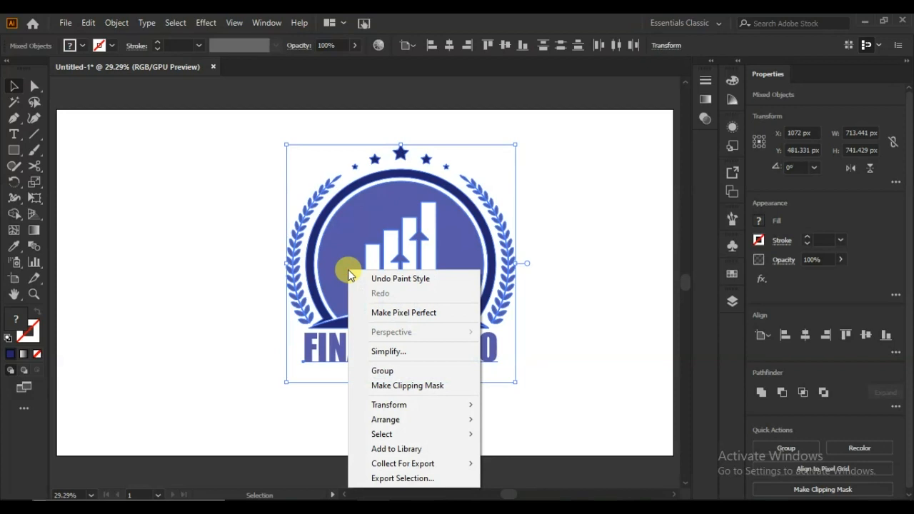
{"action": "left_click", "coordinate": [383, 371]}
- Move the grouped logo slightly down and left on the artboard and enlarge it proportionally from its centre to about 818 px wide
{"action": "mouse_move", "coordinate": [441, 257]}
{"action": "left_mouse_down"}
{"action": "mouse_move", "coordinate": [426, 261]}
{"action": "mouse_move", "coordinate": [438, 270]}
{"action": "left_mouse_up"}
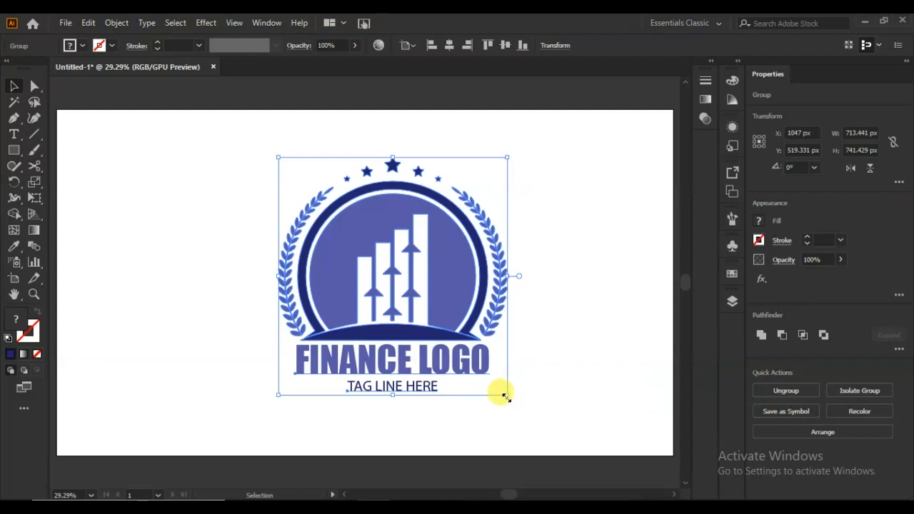
{"action": "left_click_drag", "start_coordinate": [503, 396], "coordinate": [515, 423]}
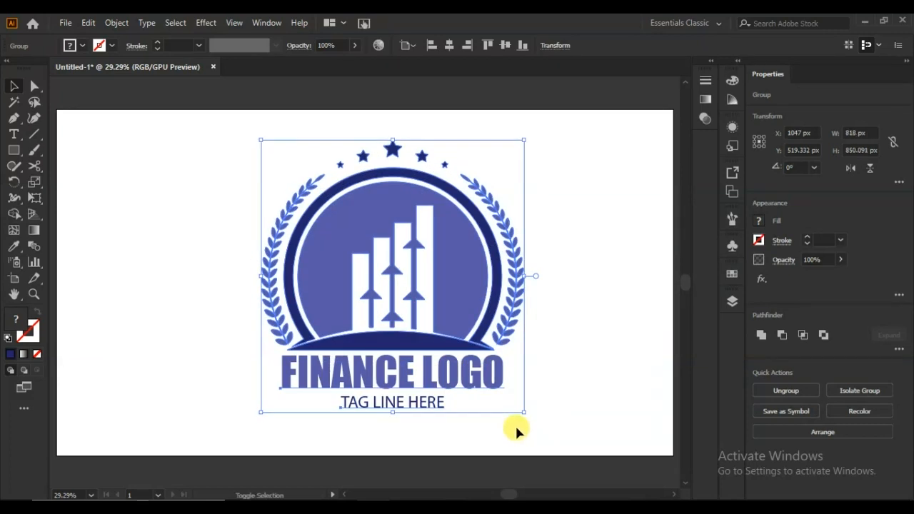
{"action": "left_click", "coordinate": [638, 344]}
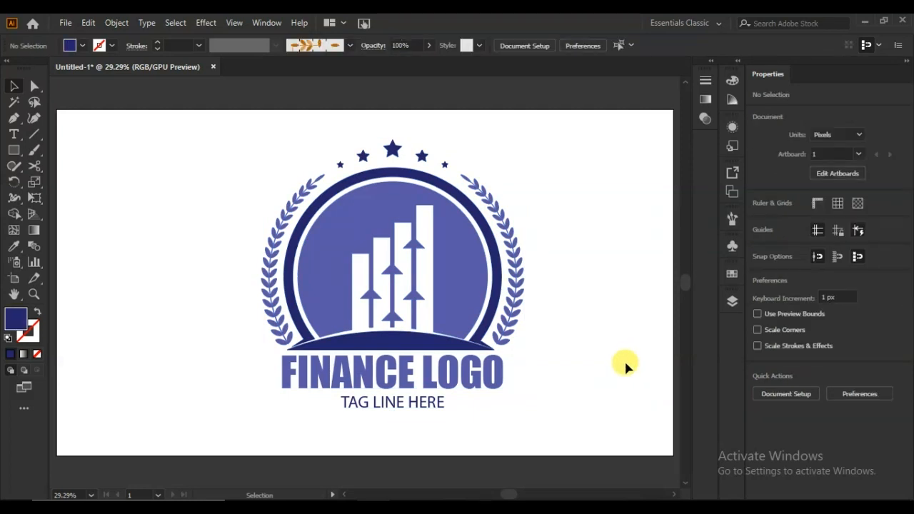